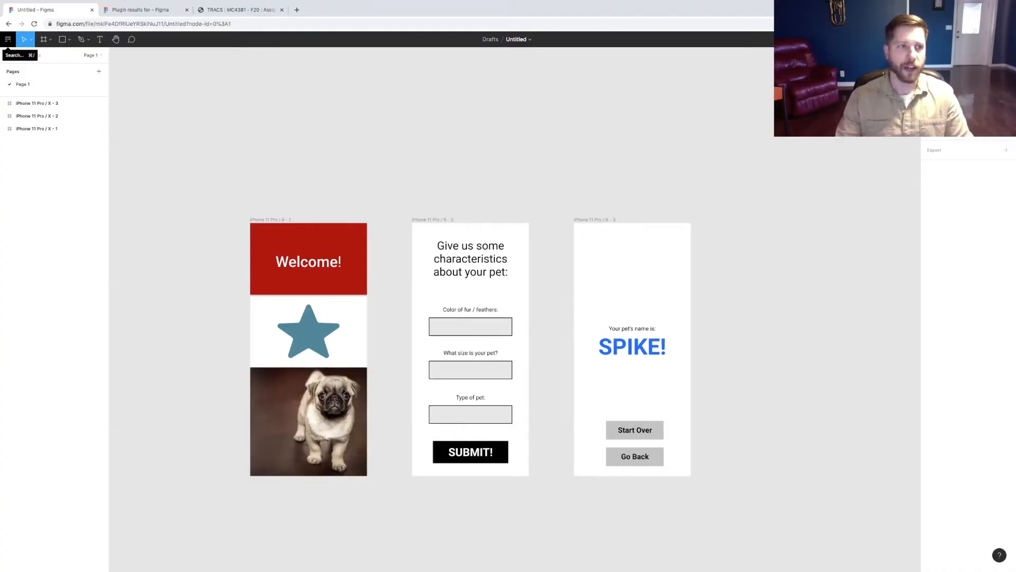
Step: Open the plugin management page from the Untitled design file
left_click(8, 40)
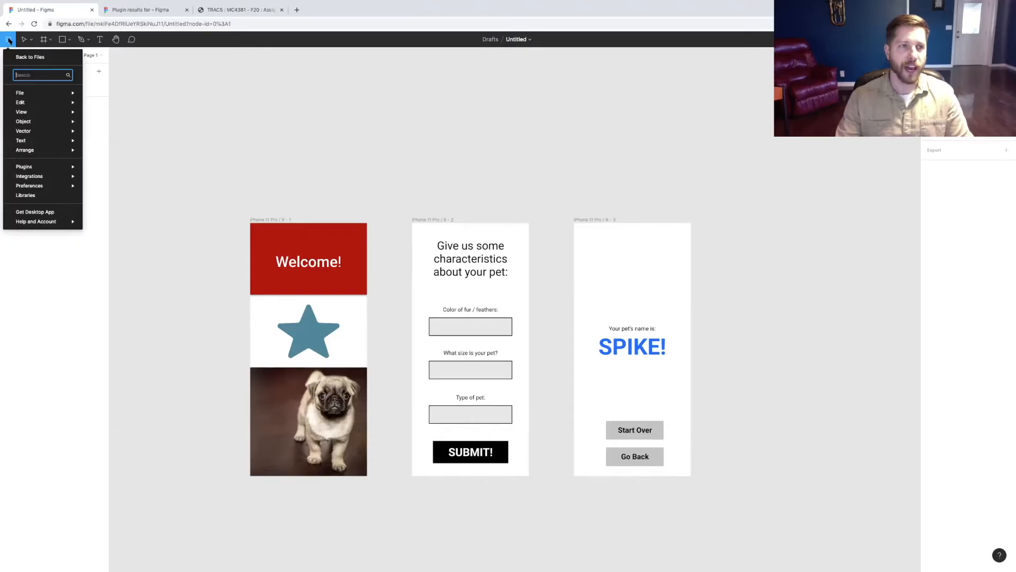
mouse_move(34, 168)
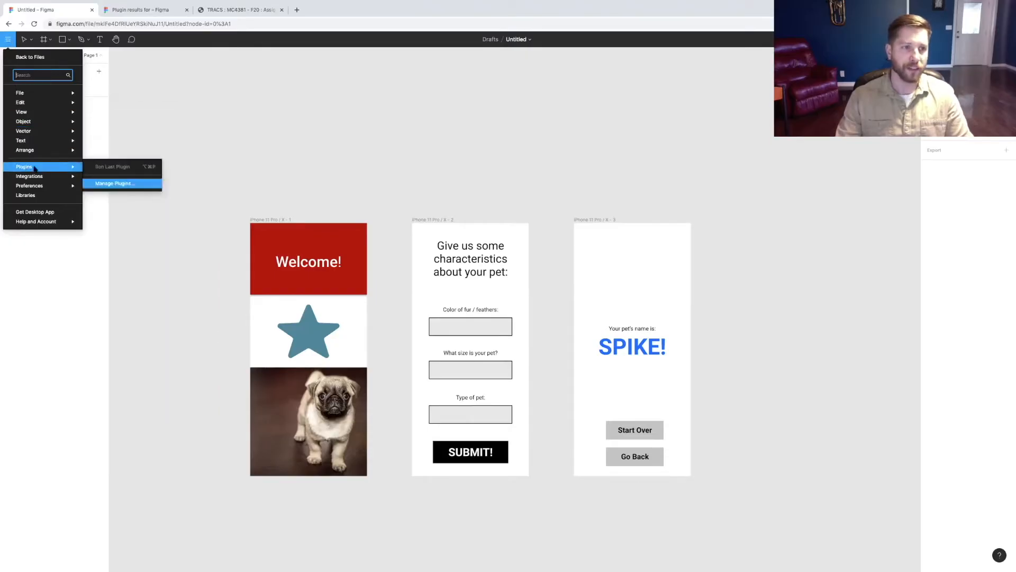
left_click(111, 184)
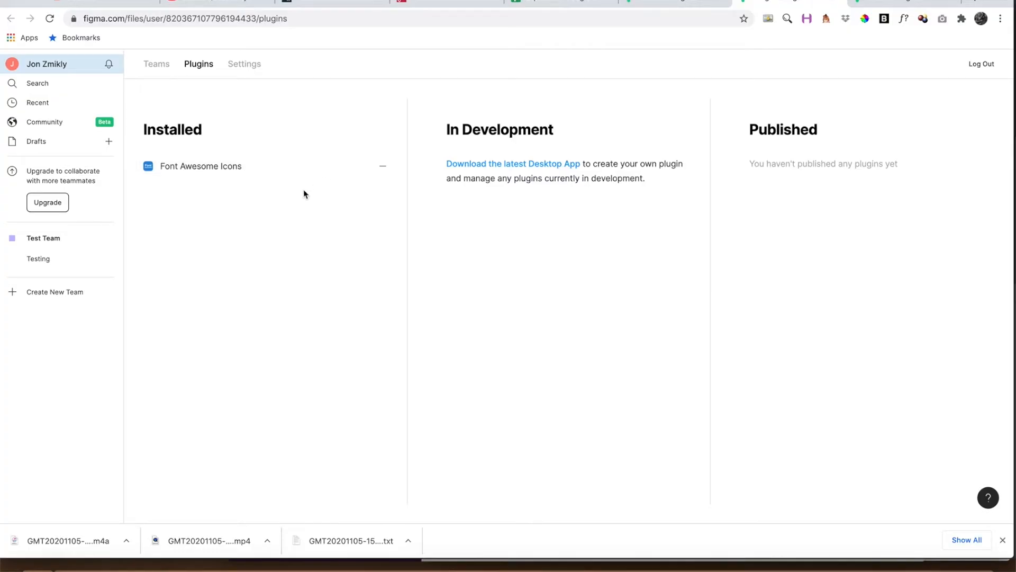
Step: Go to the Community section and show its plugins instead of files
left_click(45, 84)
left_click(43, 100)
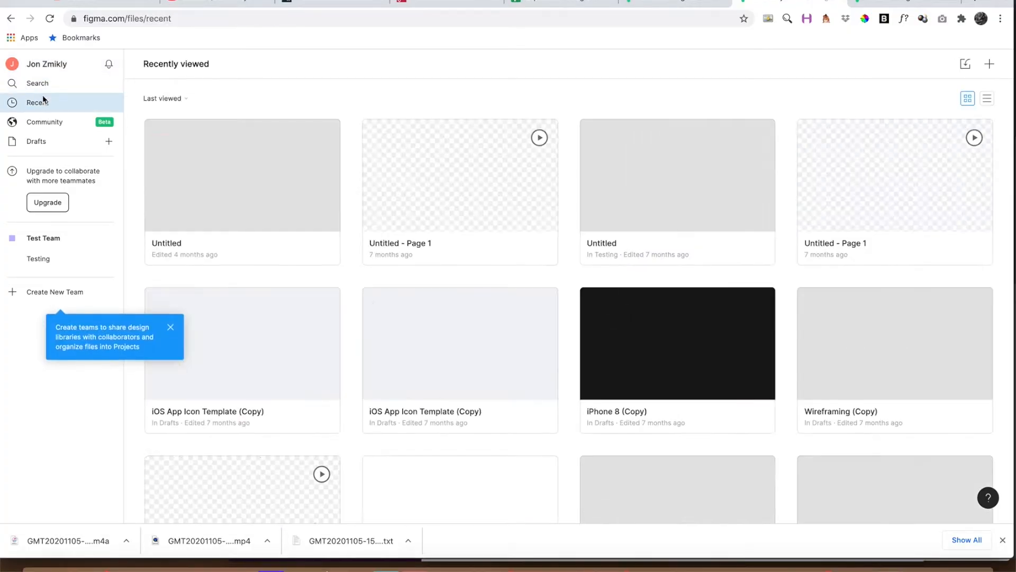
left_click(42, 121)
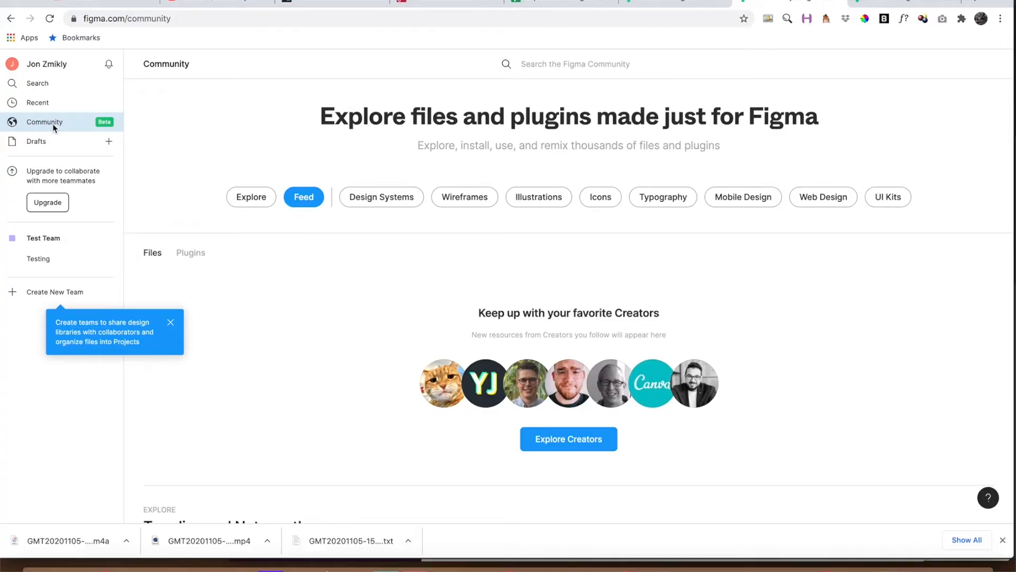
left_click(191, 253)
Step: Look through the Trending and Noteworthy list of Community plugins
scroll(274, 285, "down", 5)
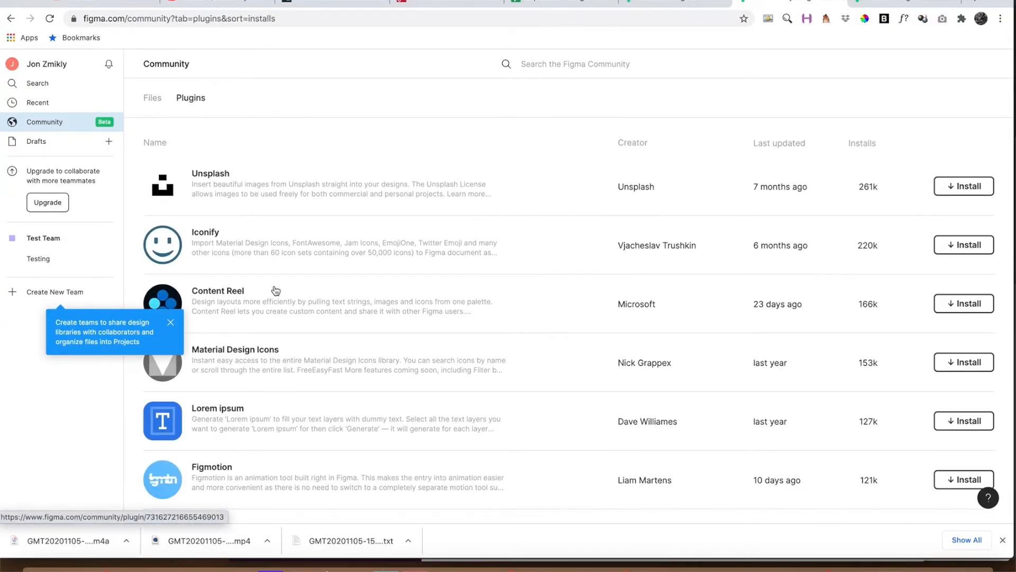
scroll(276, 290, "down", 5)
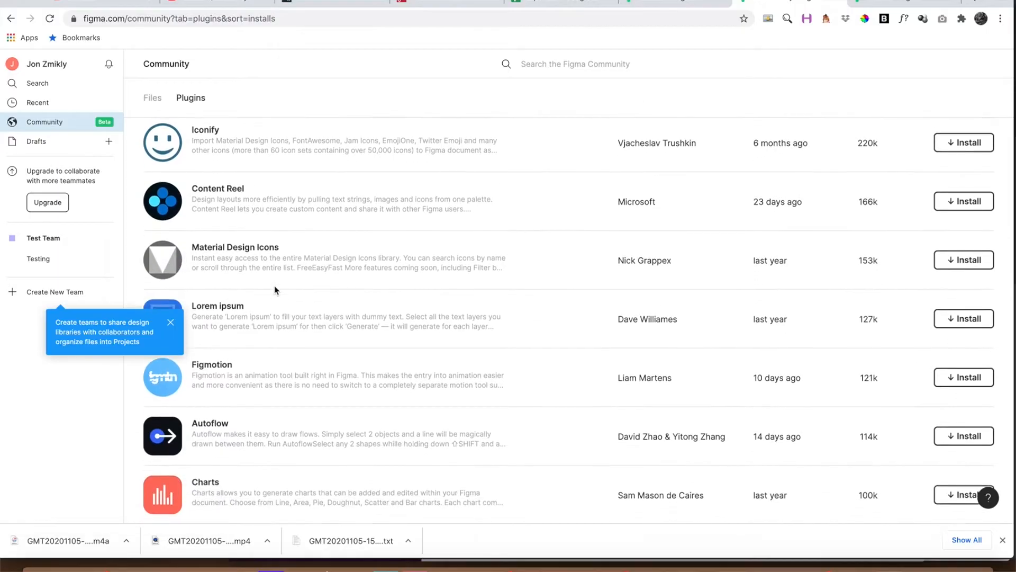
scroll(275, 289, "down", 5)
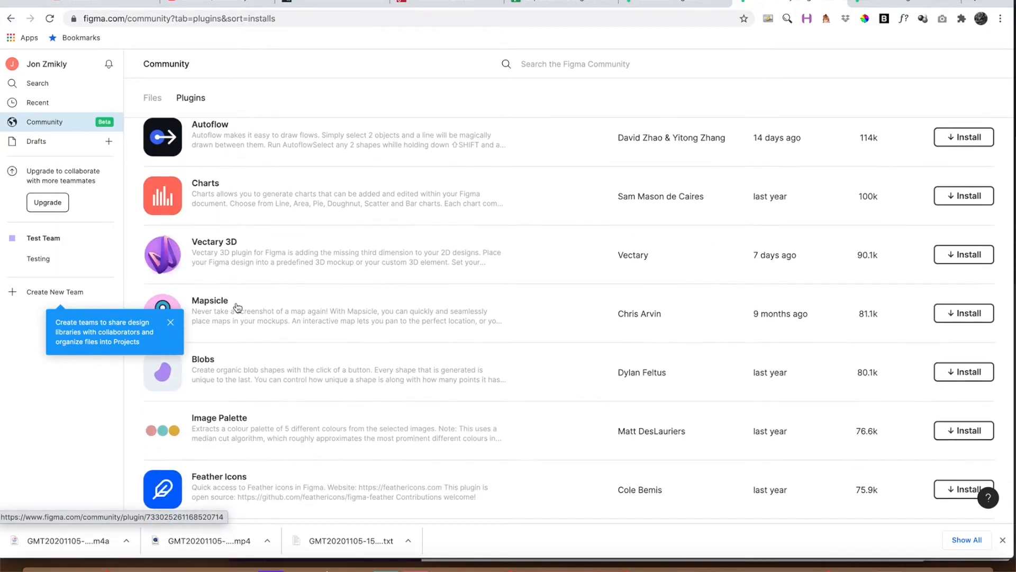
left_click(175, 324)
scroll(273, 352, "down", 3)
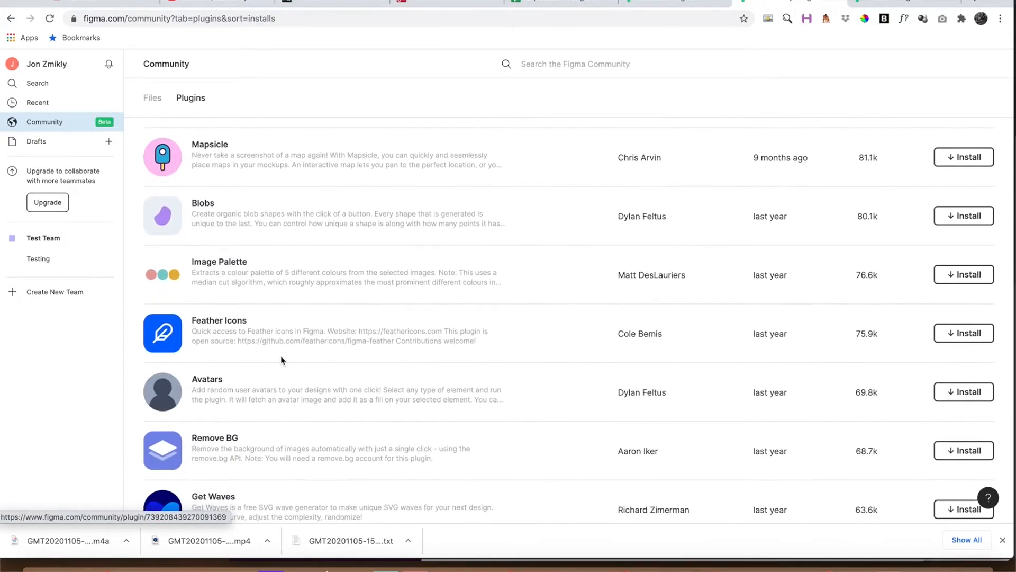
scroll(281, 360, "up", 15)
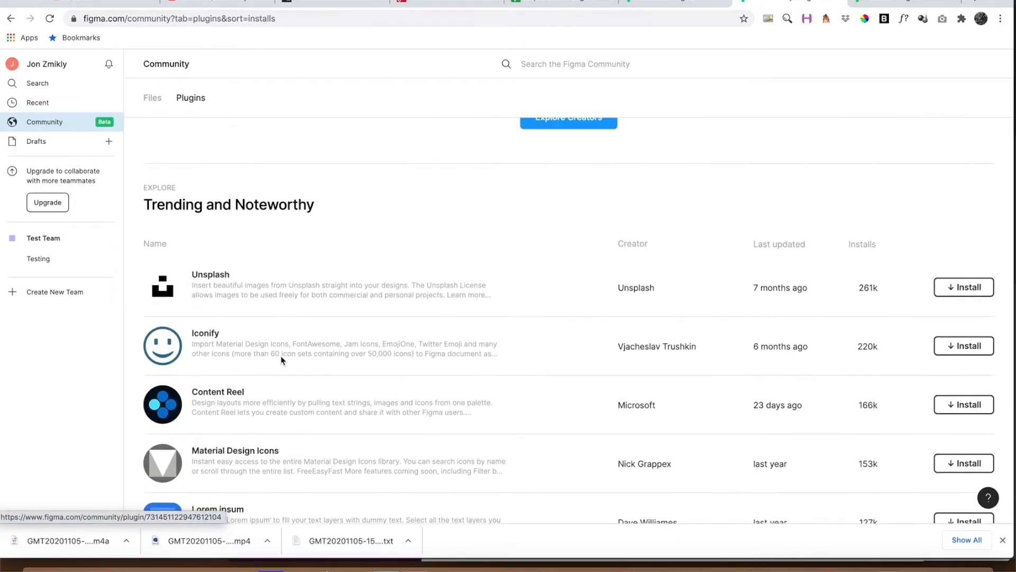
scroll(282, 361, "down", 3)
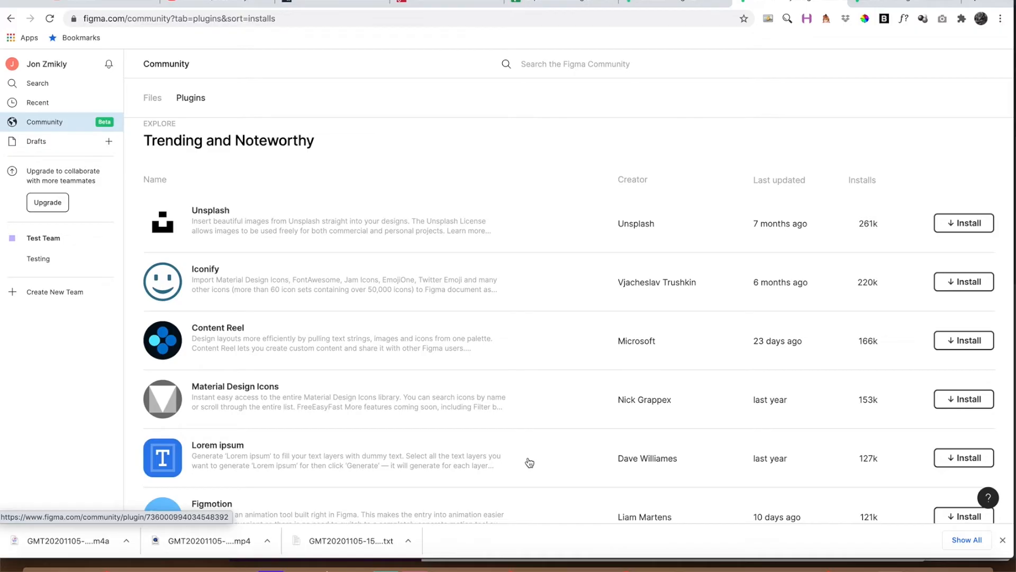
Step: Install the Unsplash plugin from its details page, accepting the third-party plugin notice
left_click(405, 226)
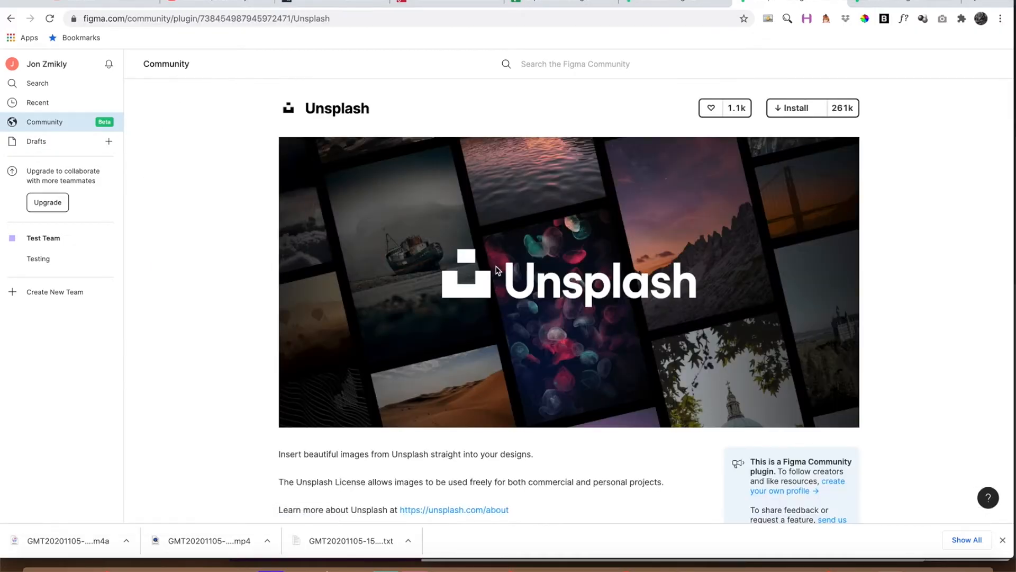
scroll(497, 270, "down", 4)
scroll(498, 267, "up", 4)
left_click(796, 109)
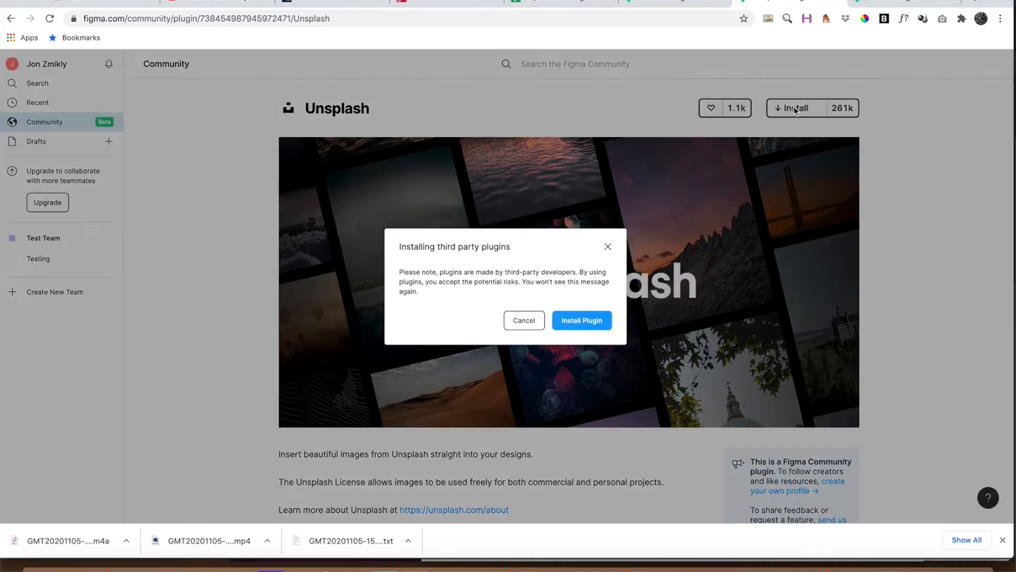
left_click(589, 322)
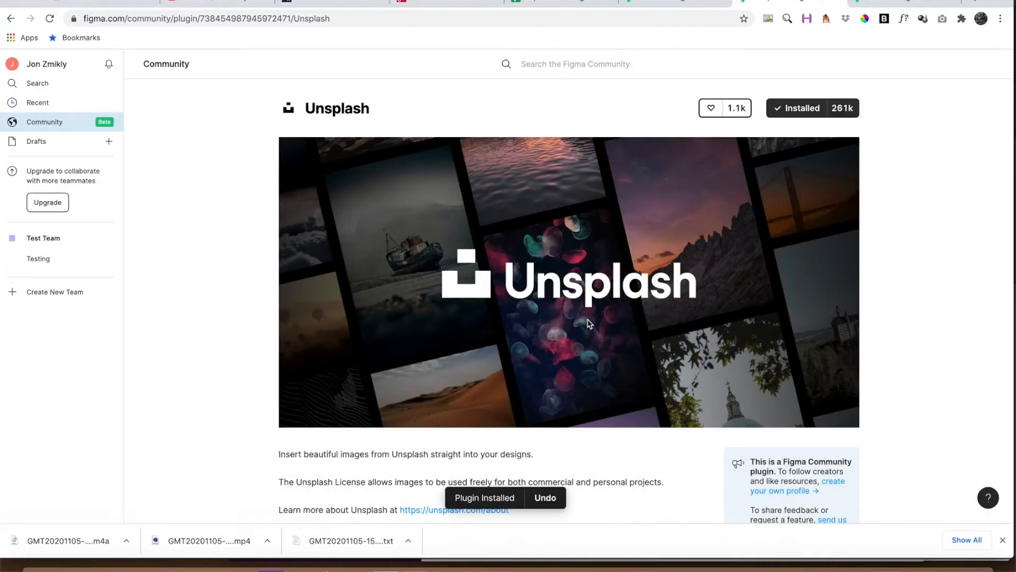
scroll(429, 212, "down", 5)
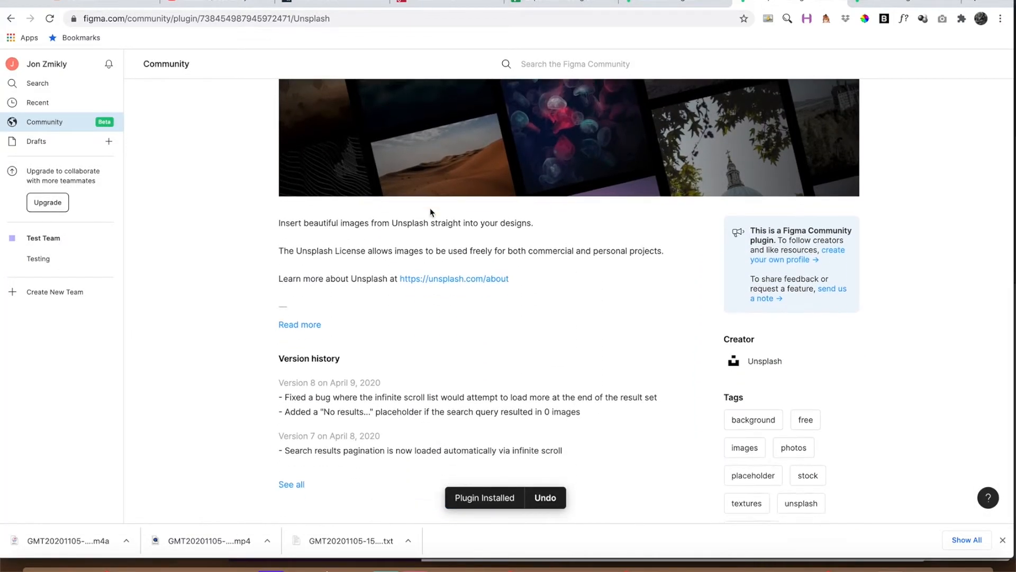
scroll(431, 212, "up", 5)
Step: Return to the Community plugins list and install the Iconify plugin
left_click(79, 130)
scroll(282, 267, "down", 2)
scroll(282, 267, "up", 2)
left_click(191, 98)
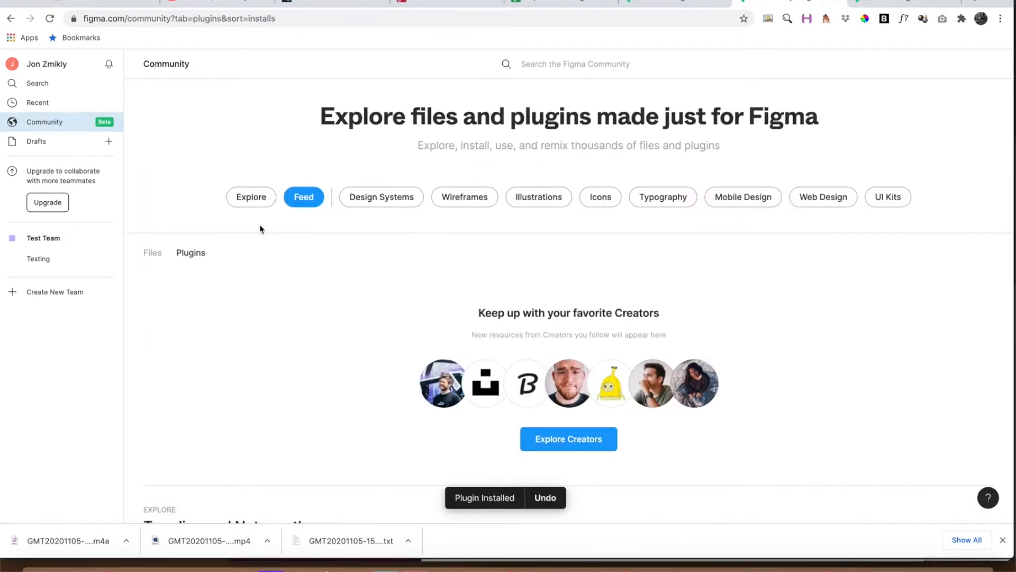
scroll(265, 272, "down", 4)
scroll(266, 275, "down", 4)
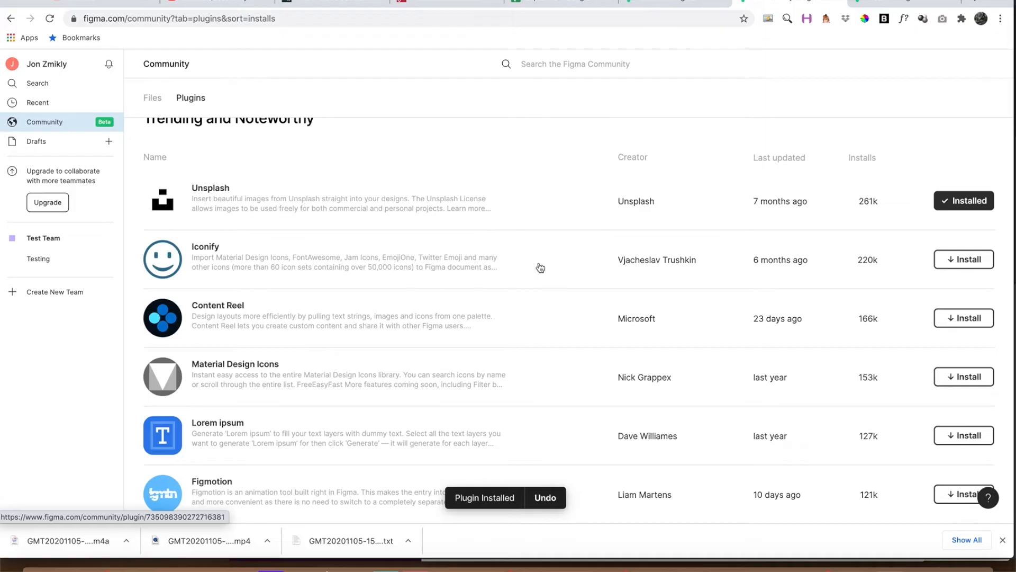
left_click(959, 258)
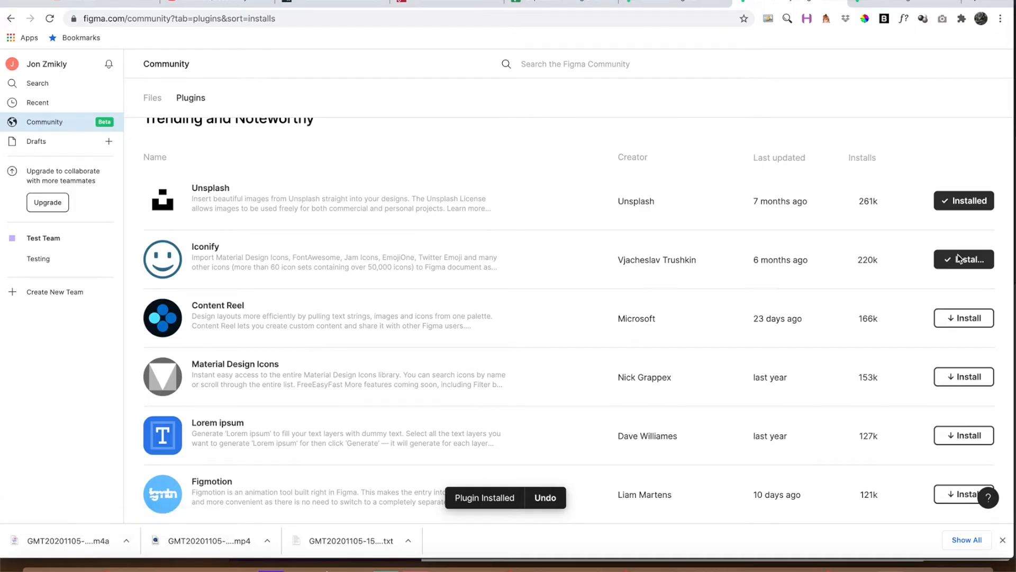
left_click(978, 261)
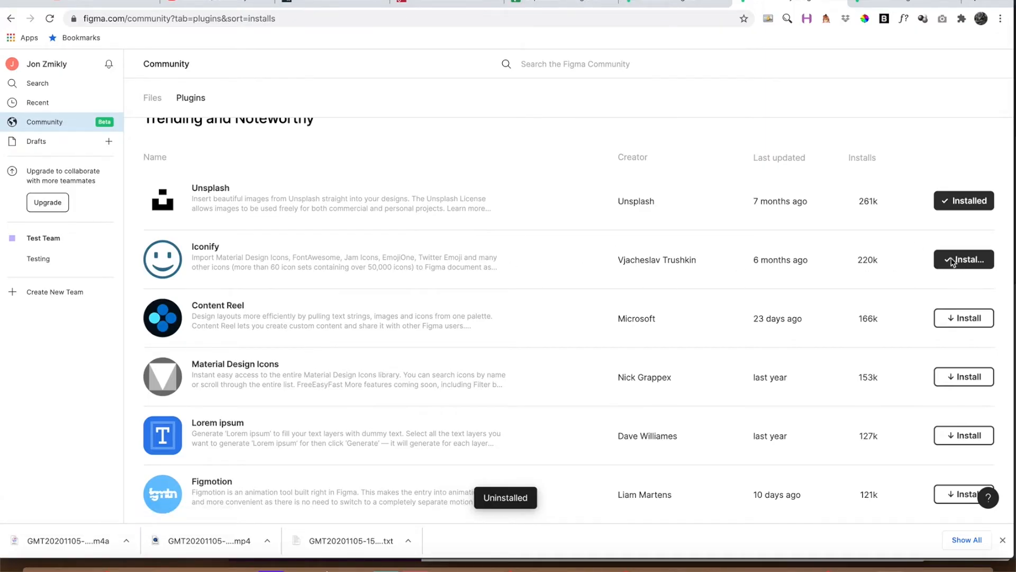
Step: Install the Charts plugin from the Community plugins list
scroll(782, 311, "down", 3)
scroll(781, 310, "down", 4)
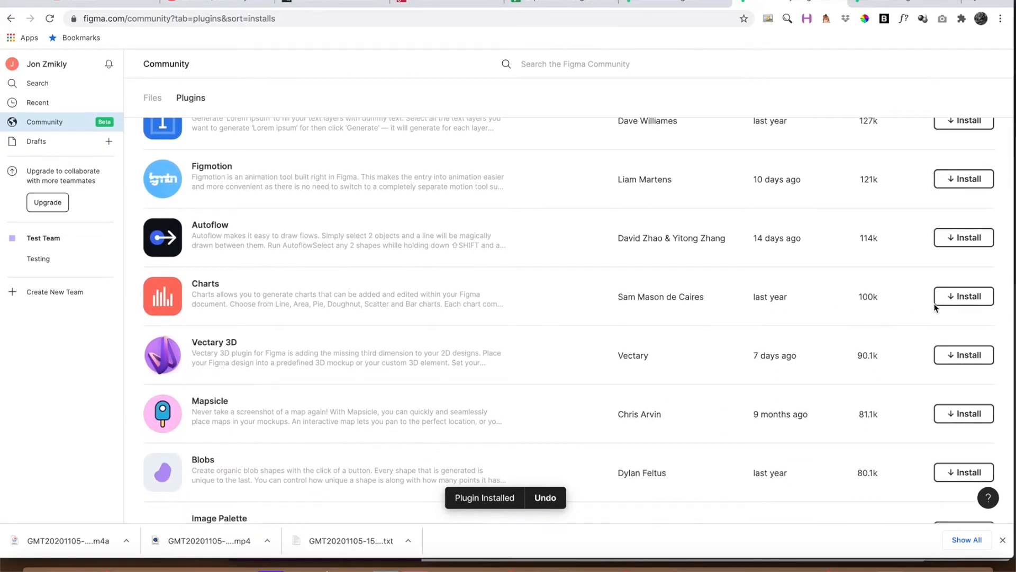
left_click(959, 301)
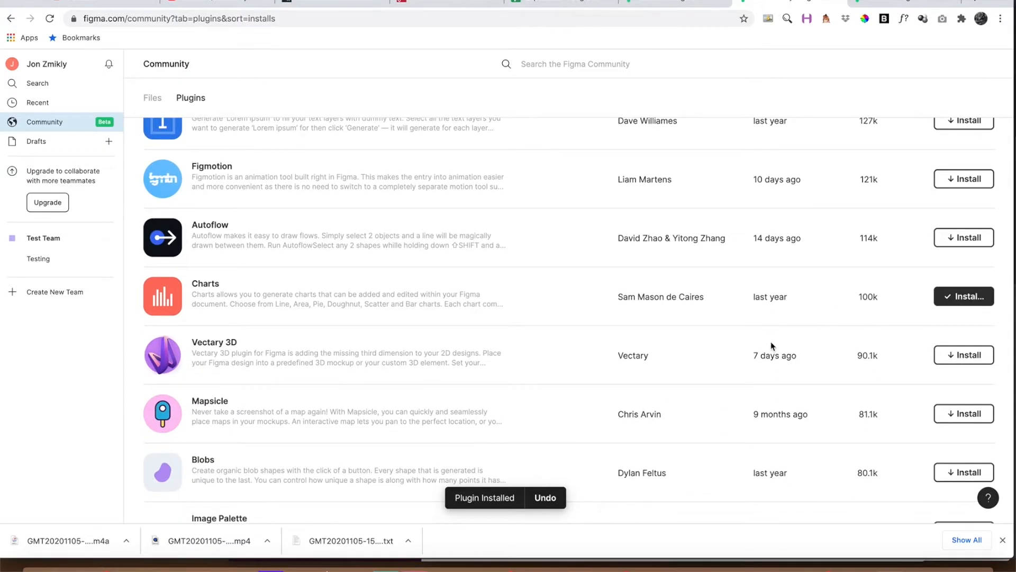
Step: Install the Wireframe plugin from the Community plugins list
scroll(771, 344, "down", 4)
scroll(771, 345, "down", 9)
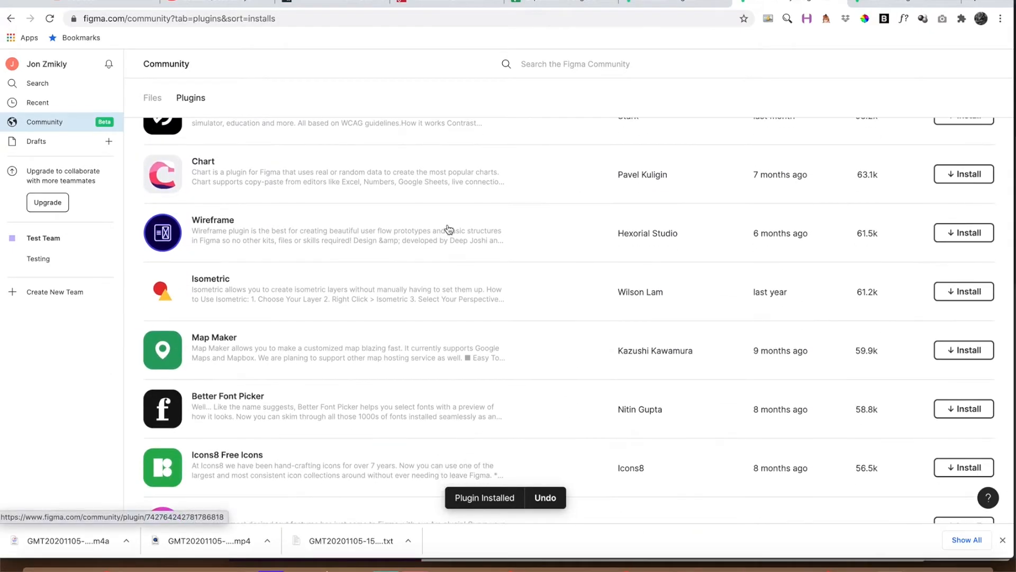
left_click(964, 233)
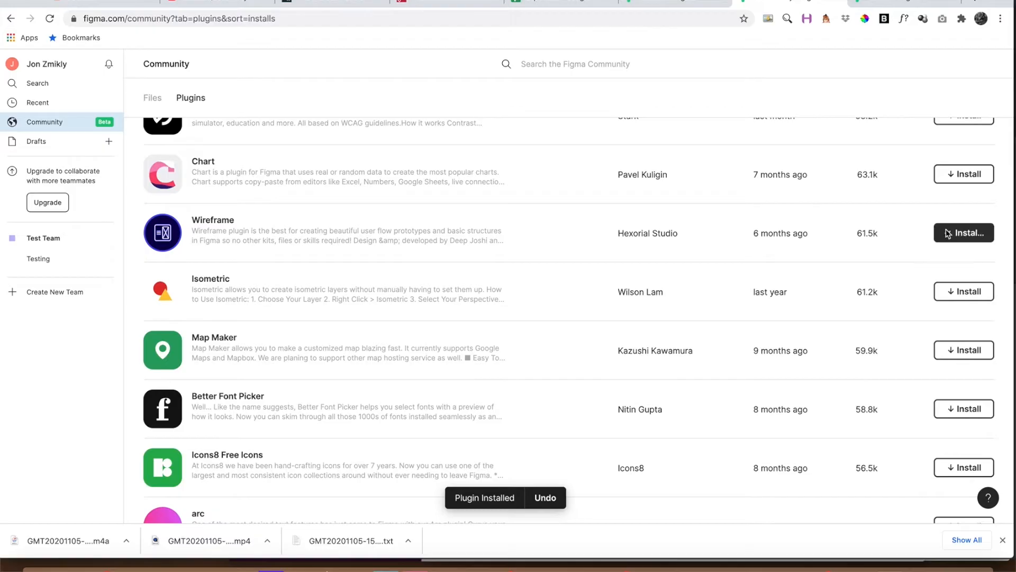
Step: Review the other Community plugins listed around Wireframe, such as Map Maker and Better Font Picker
scroll(484, 242, "down", 2)
scroll(484, 242, "down", 2)
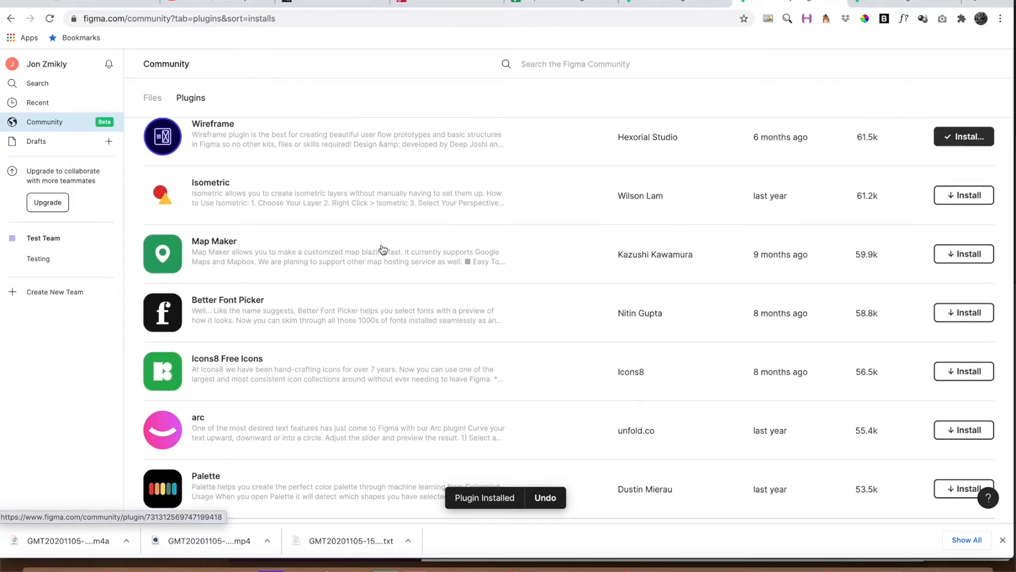
scroll(557, 335, "down", 2)
scroll(560, 339, "up", 3)
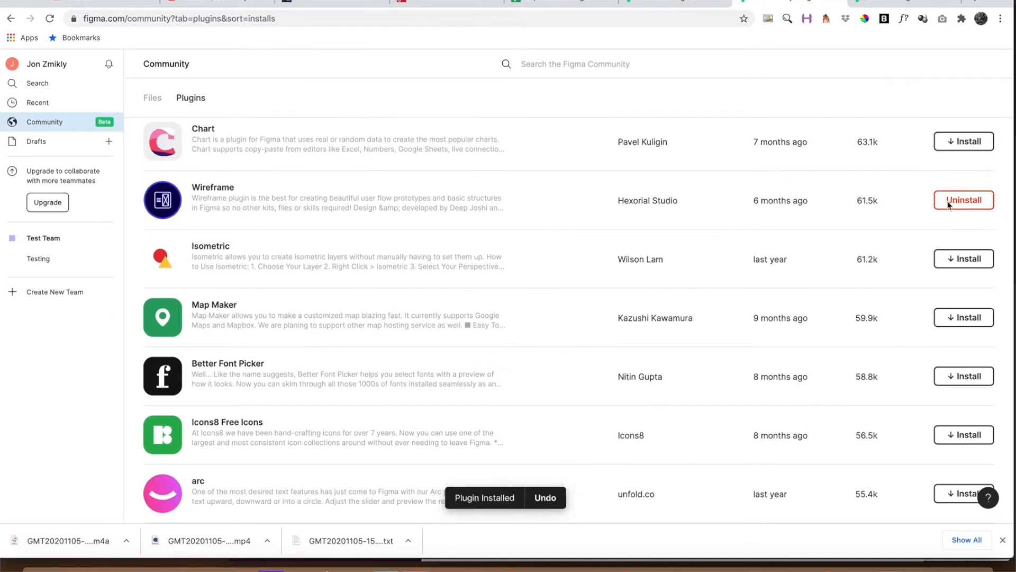
scroll(530, 312, "up", 3)
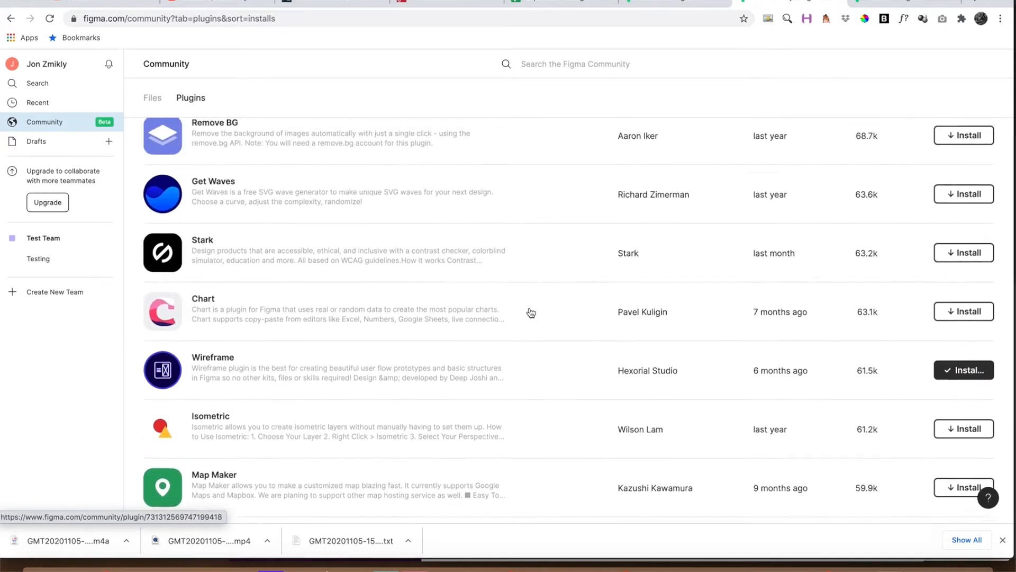
scroll(531, 313, "up", 9)
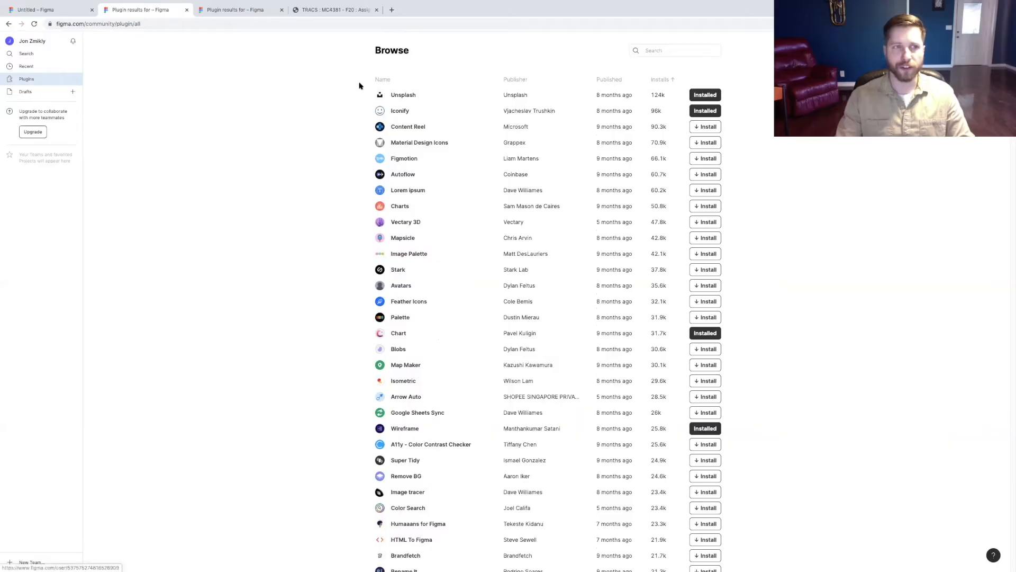
Step: Switch back to the Untitled design file and run the Iconify plugin
left_click(57, 10)
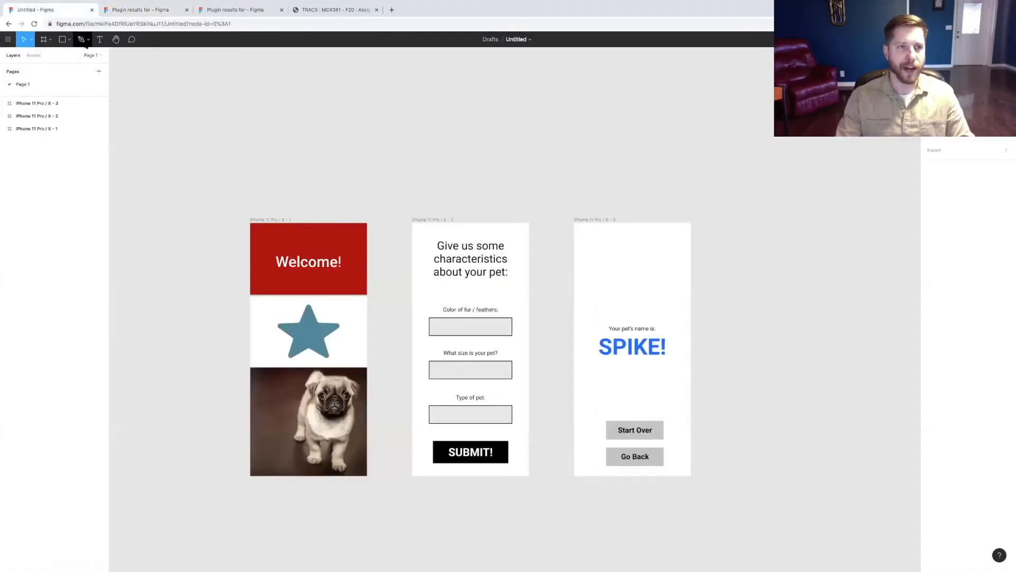
key("h")
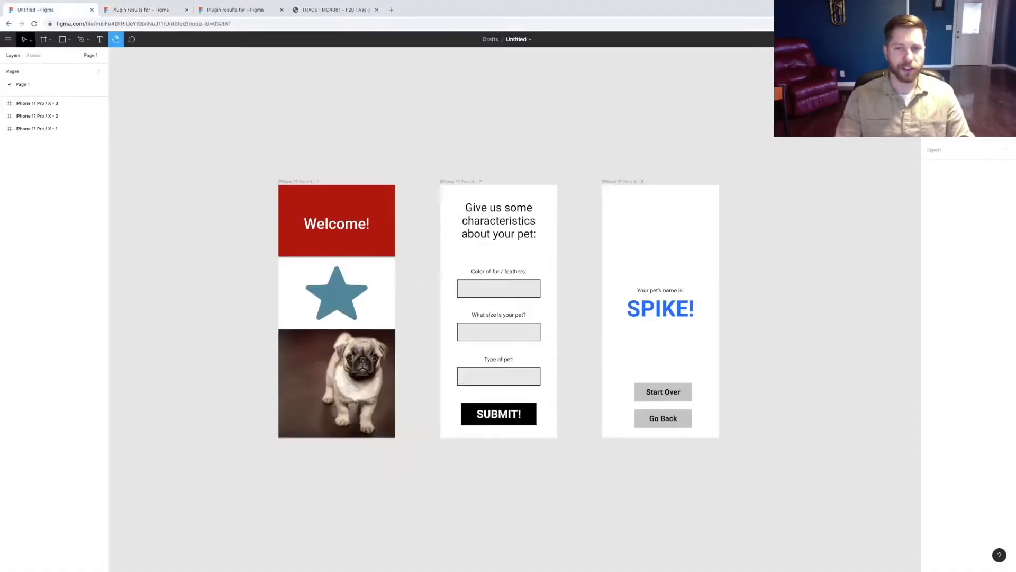
left_click(8, 40)
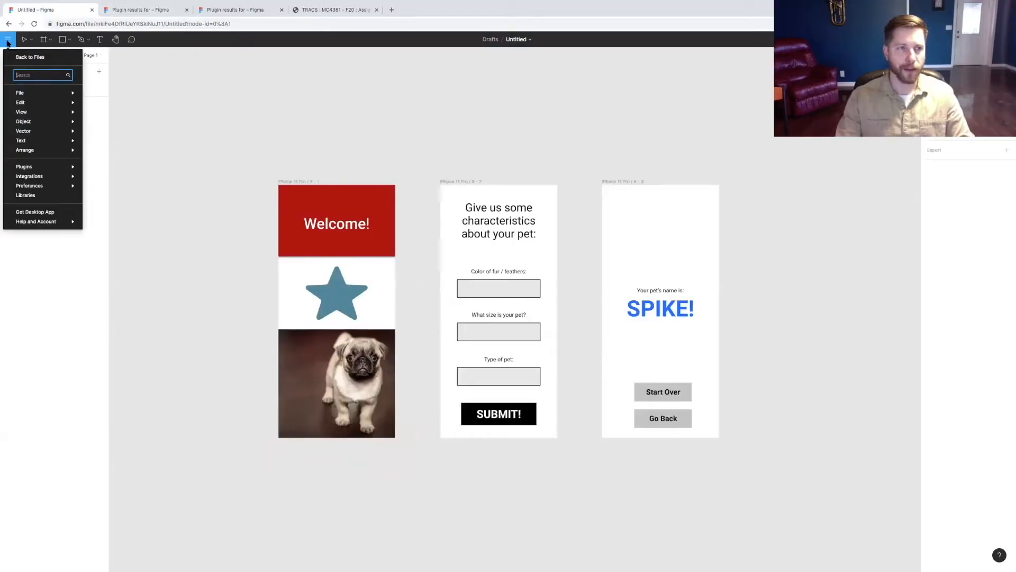
mouse_move(24, 167)
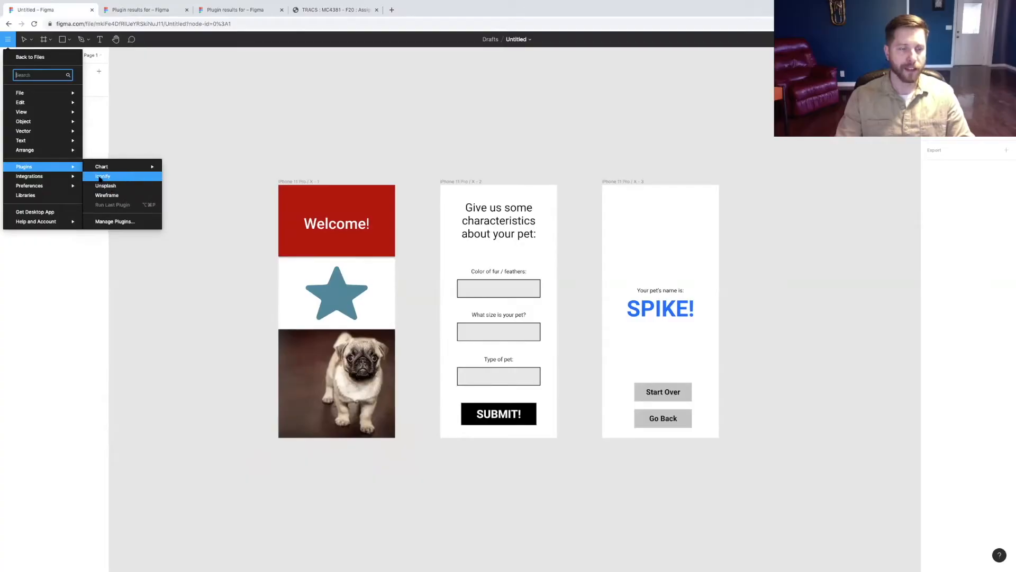
left_click(108, 178)
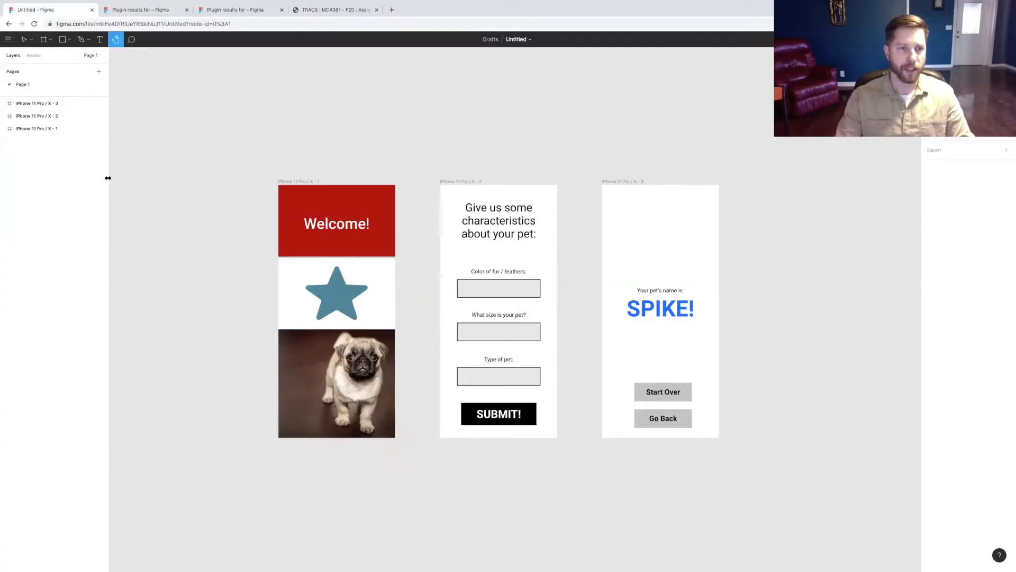
Step: Import the plain wifi icon from the Material Design Icons set with Iconify and close the plugin
left_click_drag(218, 99, 238, 143)
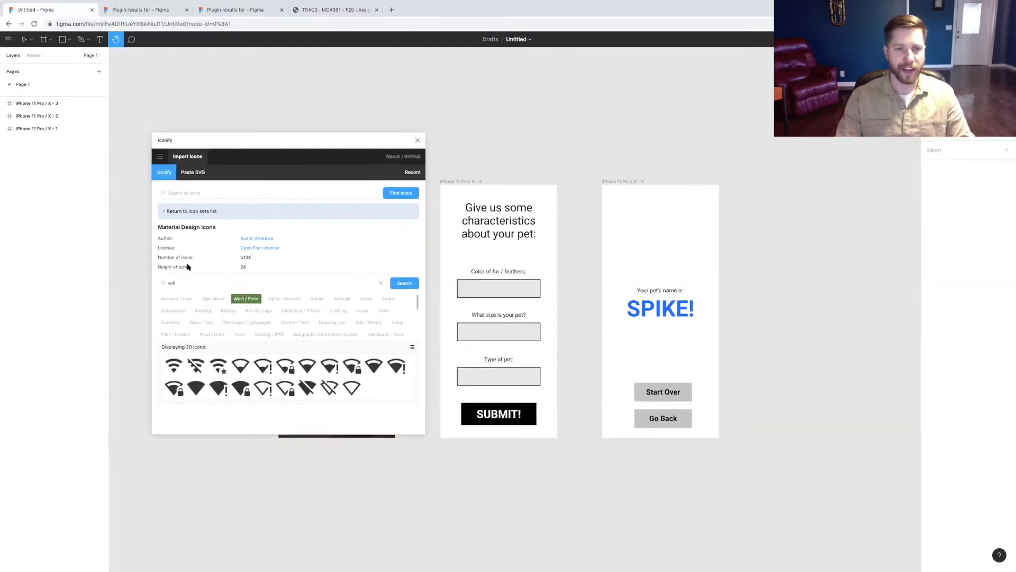
left_click(176, 283)
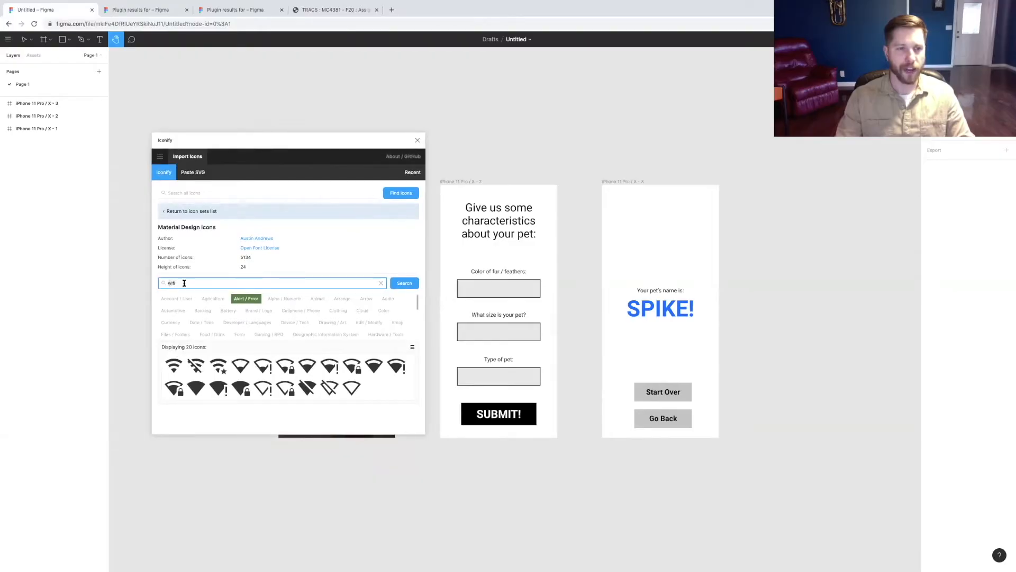
left_click(174, 366)
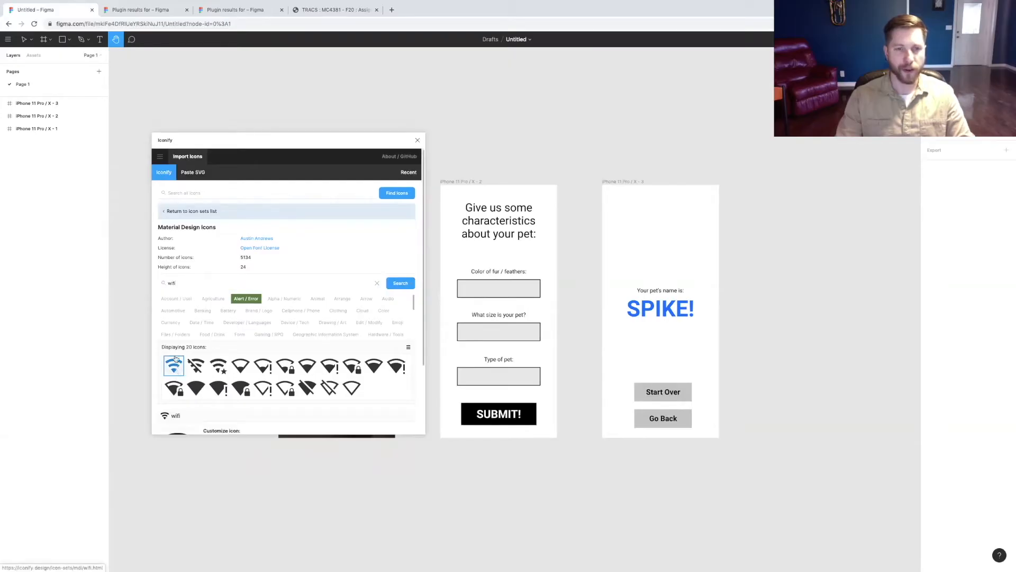
scroll(177, 363, "down", 2)
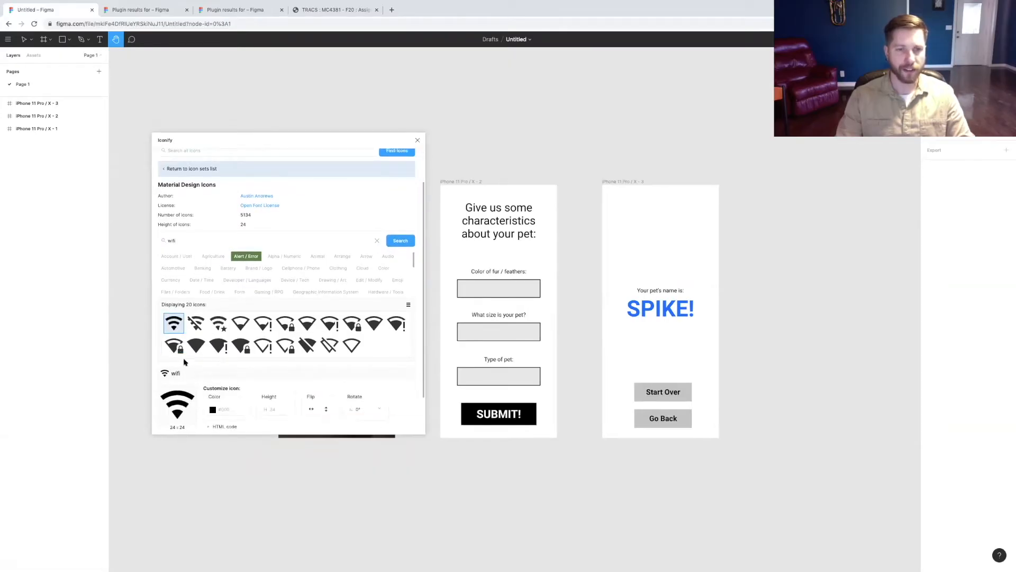
scroll(175, 383, "down", 2)
left_click(397, 416)
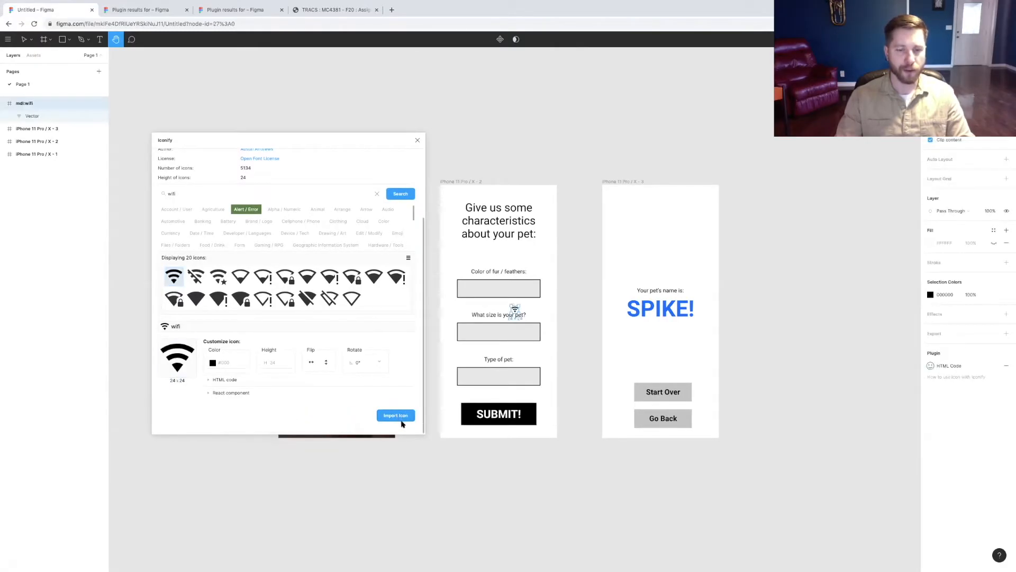
left_click(418, 140)
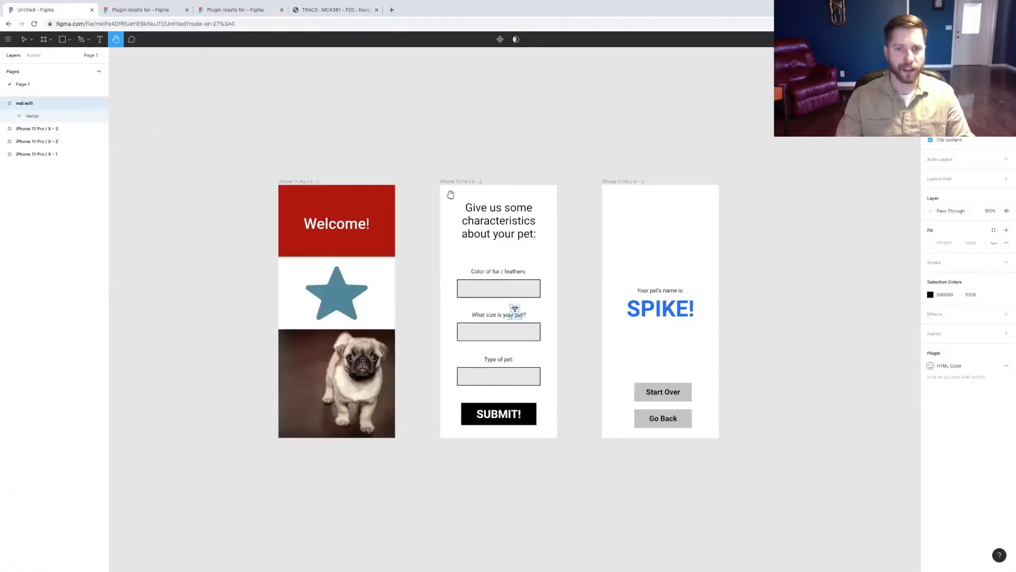
Step: Move the wifi icon into the upper right corner of the iPhone 11 Pro / X - 1 frame
key("v")
left_click(514, 306)
left_click_drag(514, 311, 388, 193)
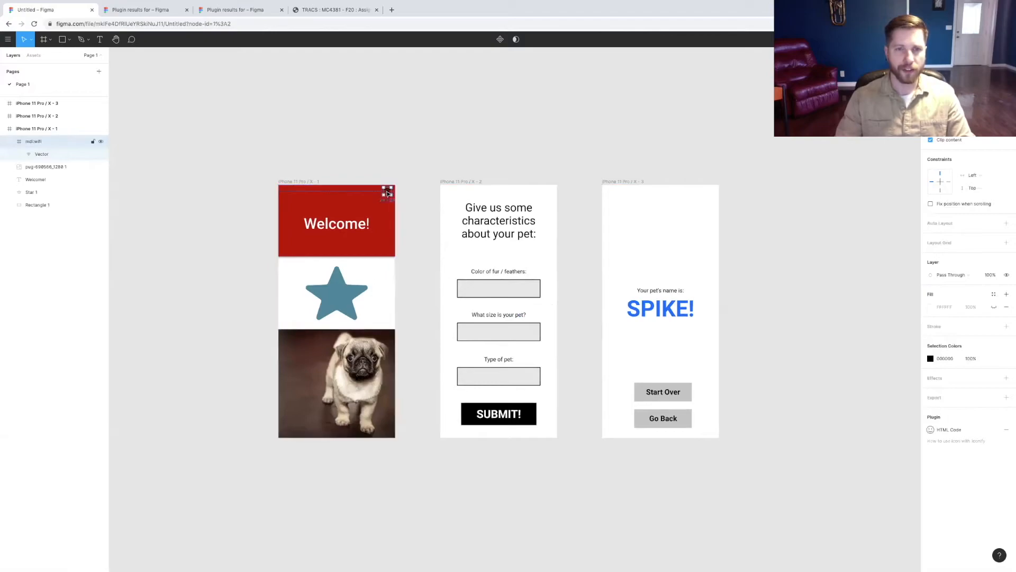
left_click(411, 173)
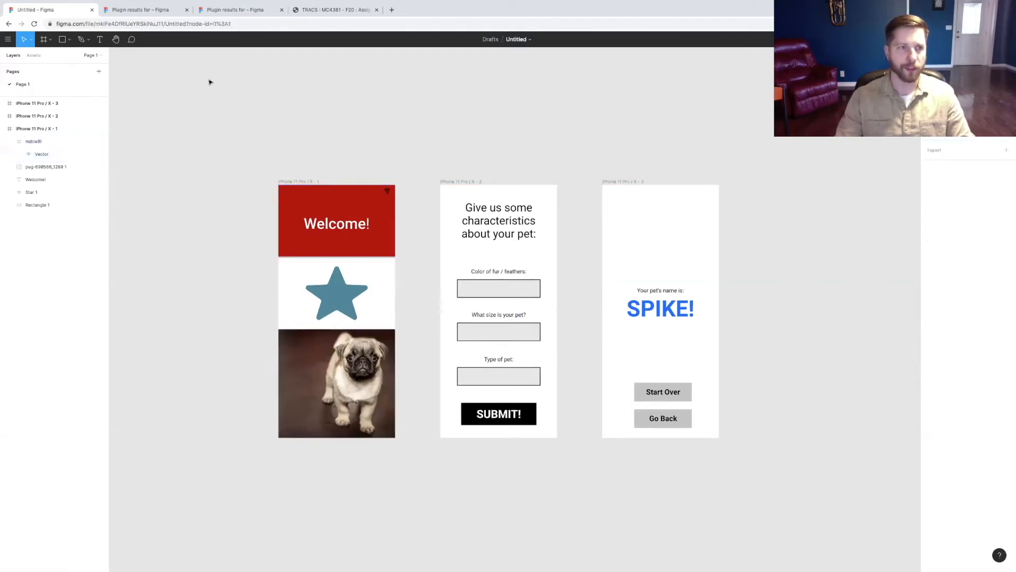
Step: Run the Iconify plugin again and search the Material Design Icons set for "battery"
left_click(7, 39)
mouse_move(20, 113)
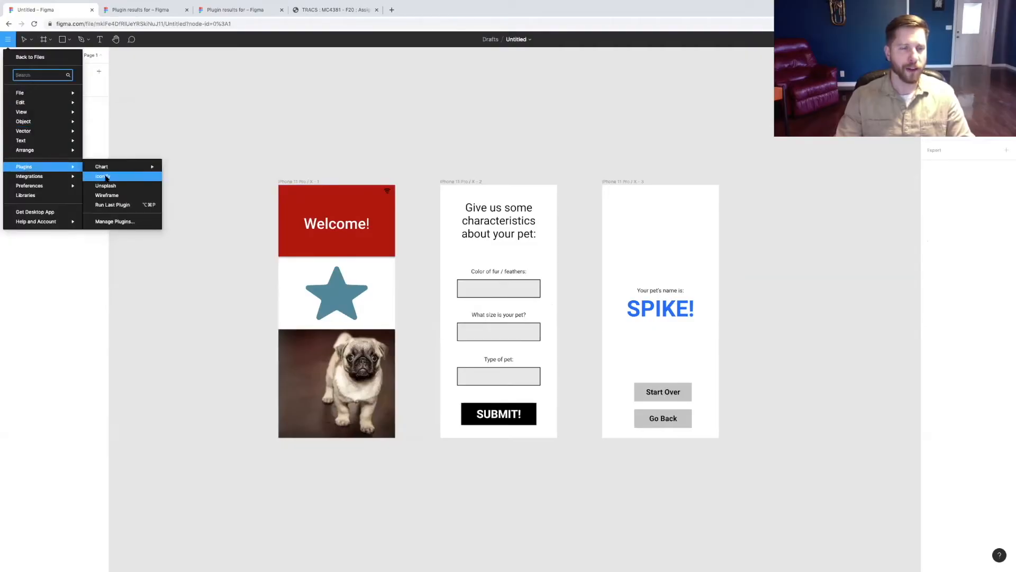
left_click(104, 177)
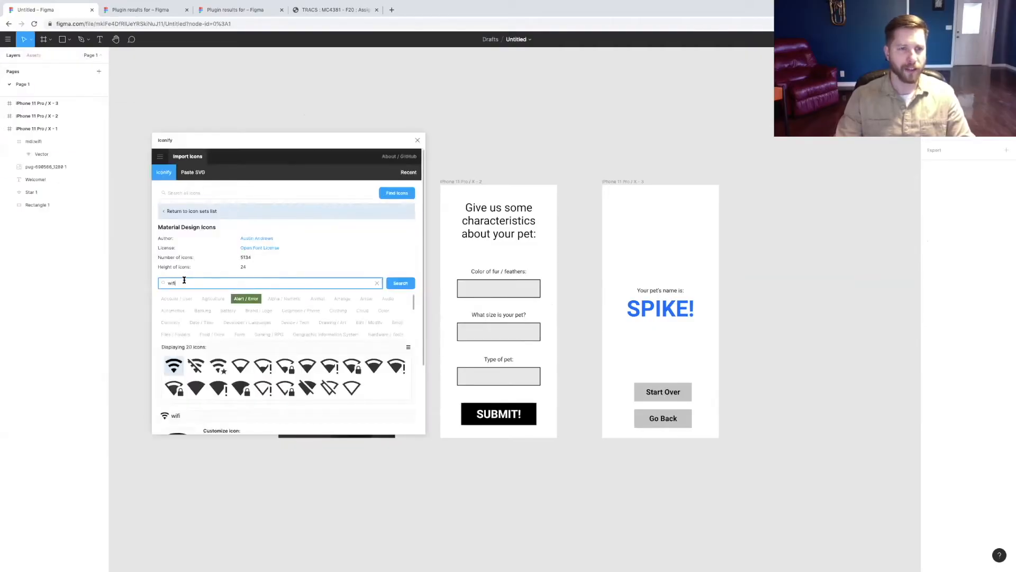
key("BackSpace")
key("BackSpace")
key("BackSpace")
key("BackSpace")
type("batt")
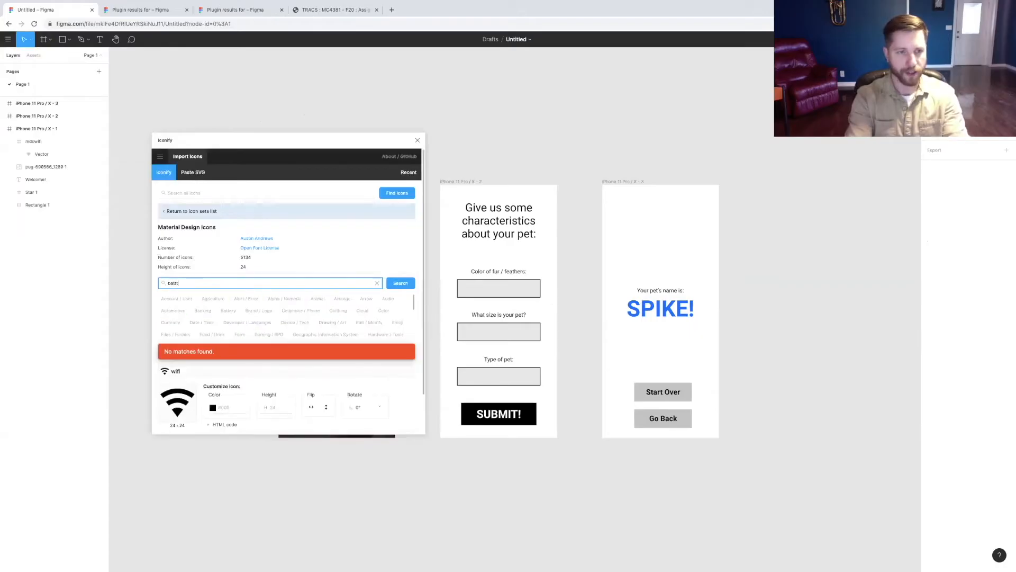
type("ery")
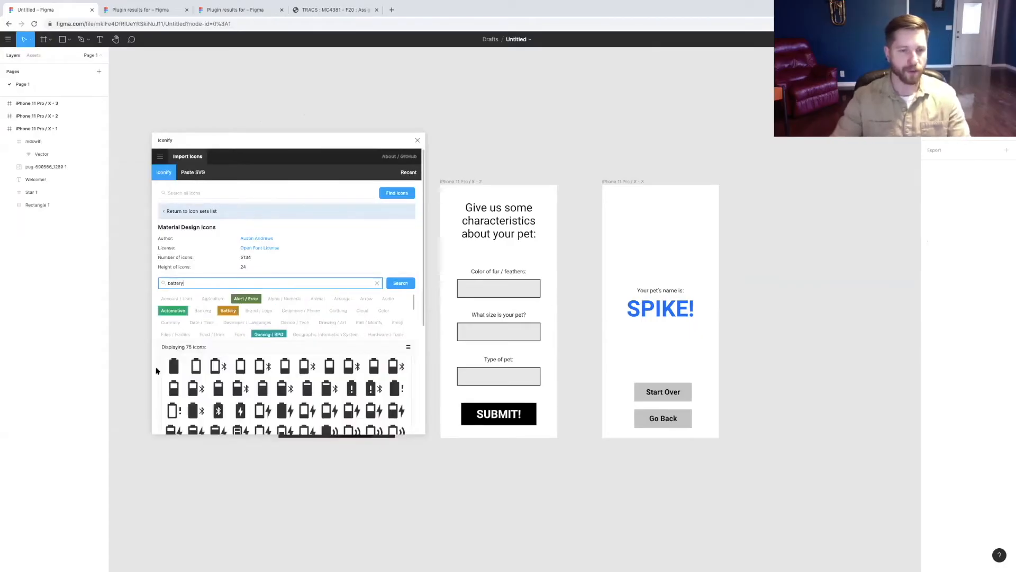
Step: Import the battery-60 icon into the design and close Iconify
left_click(174, 390)
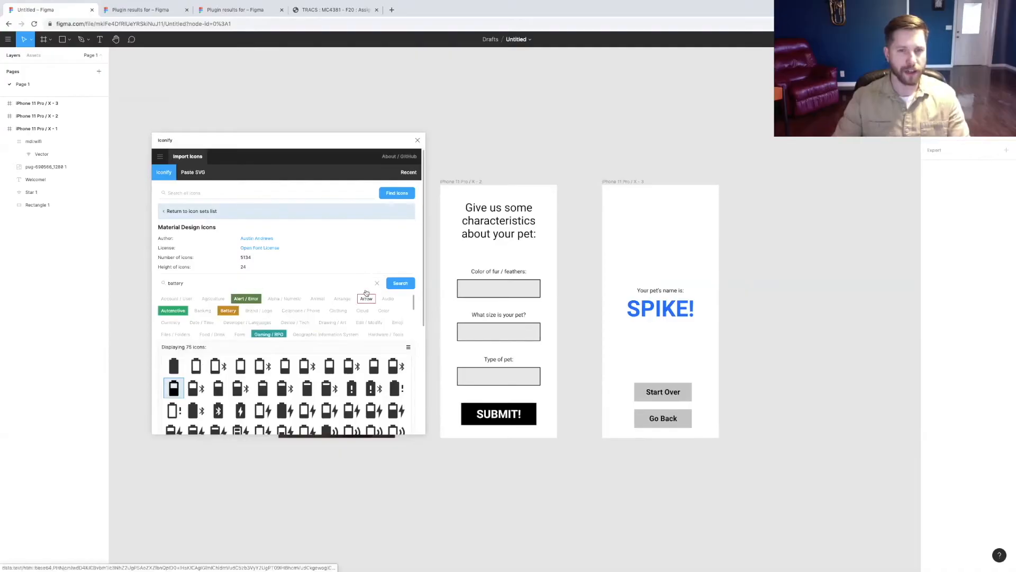
scroll(363, 295, "down", 3)
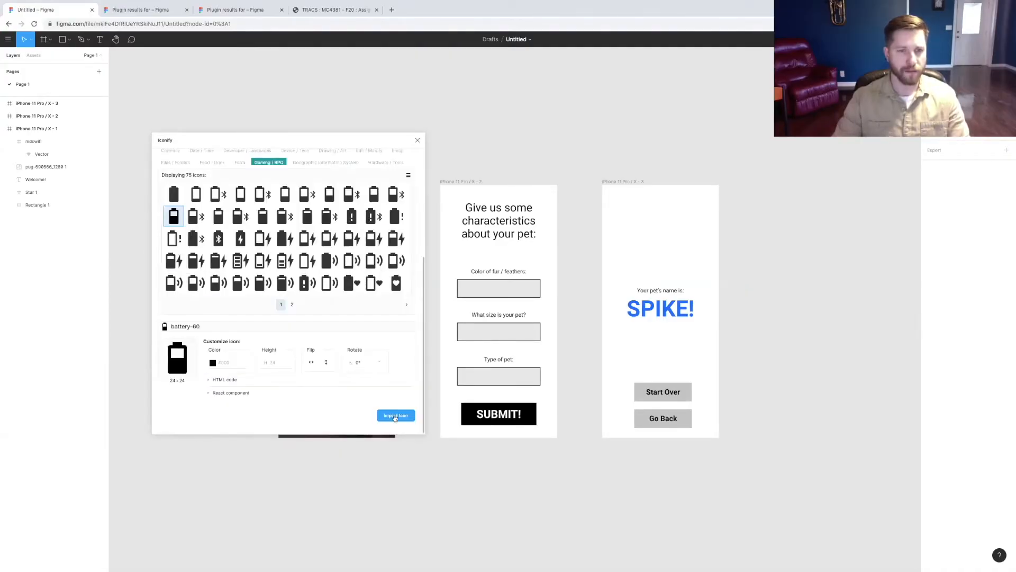
left_click(395, 416)
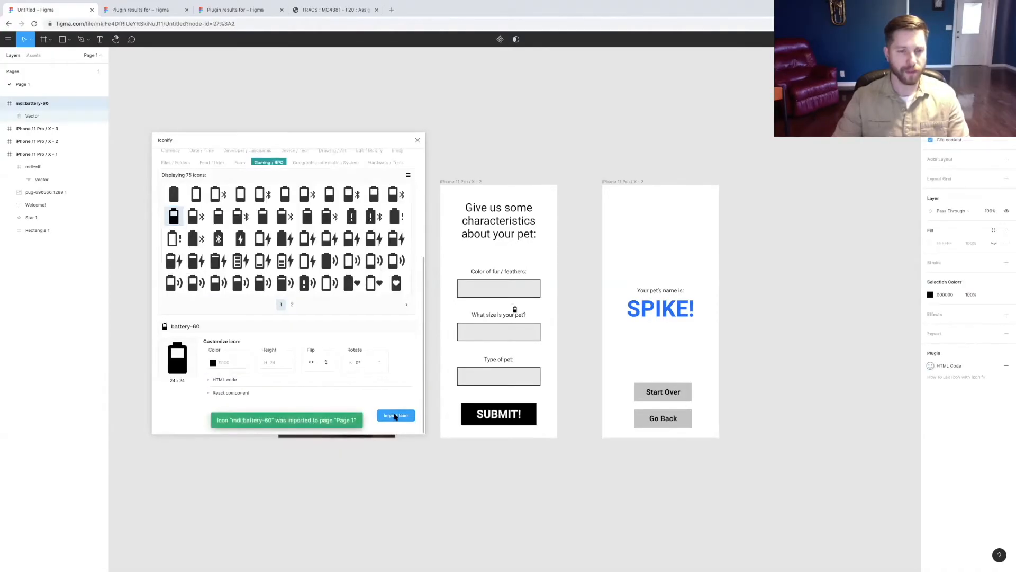
left_click(417, 141)
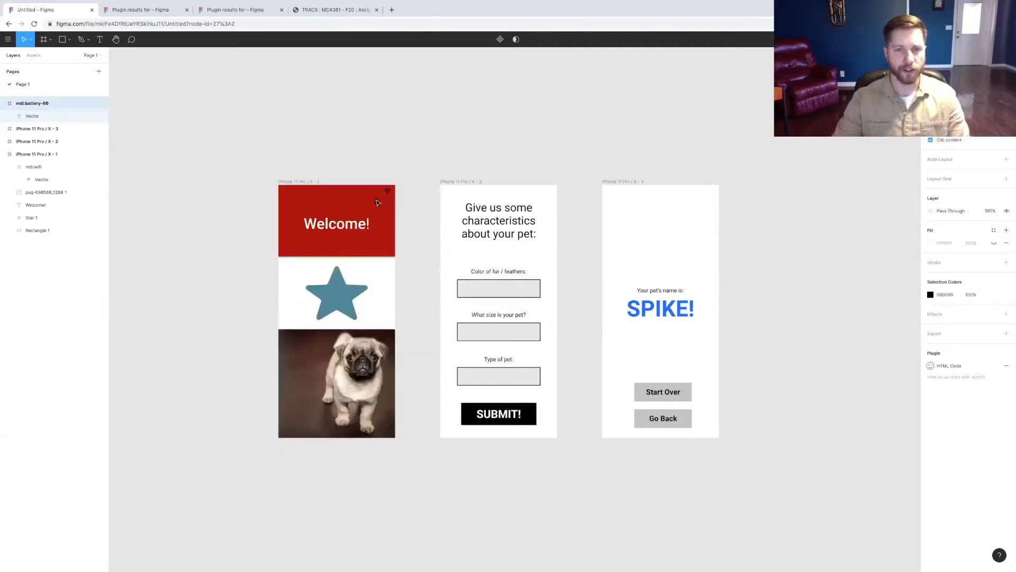
Step: Place the battery icon horizontally just left of the wifi icon on the Welcome screen
left_click_drag(378, 197, 376, 193)
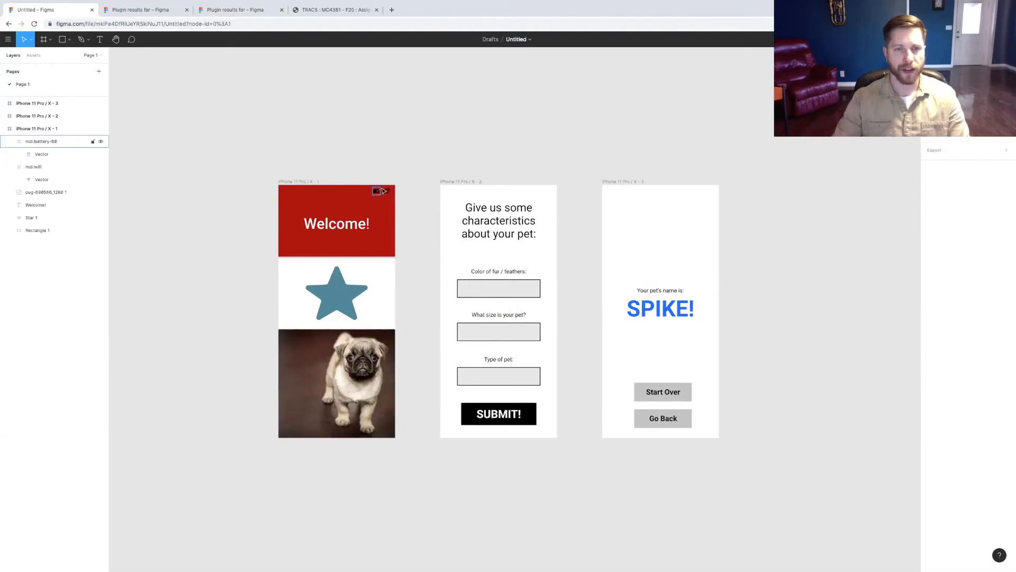
left_click(389, 194)
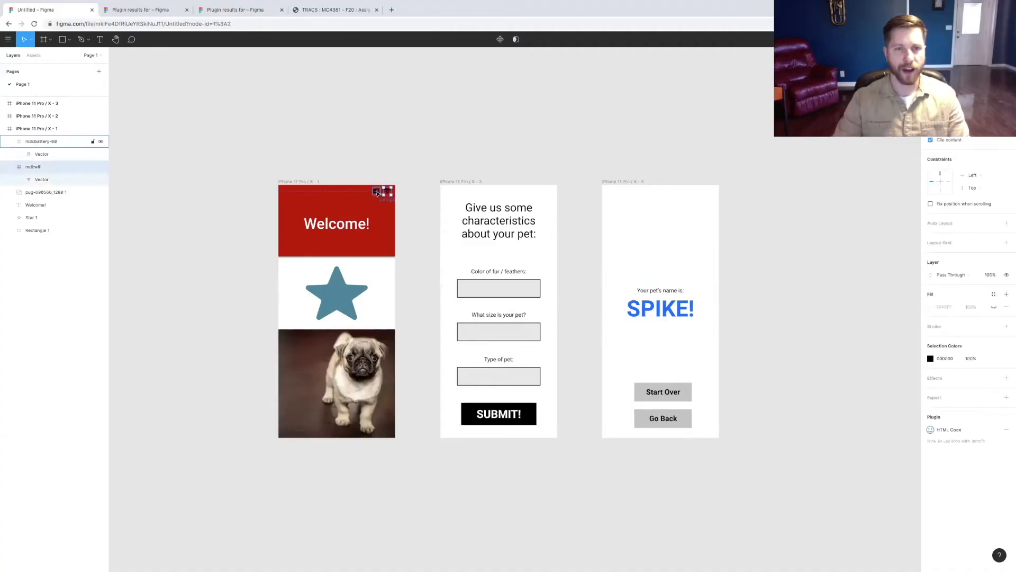
left_click(377, 193)
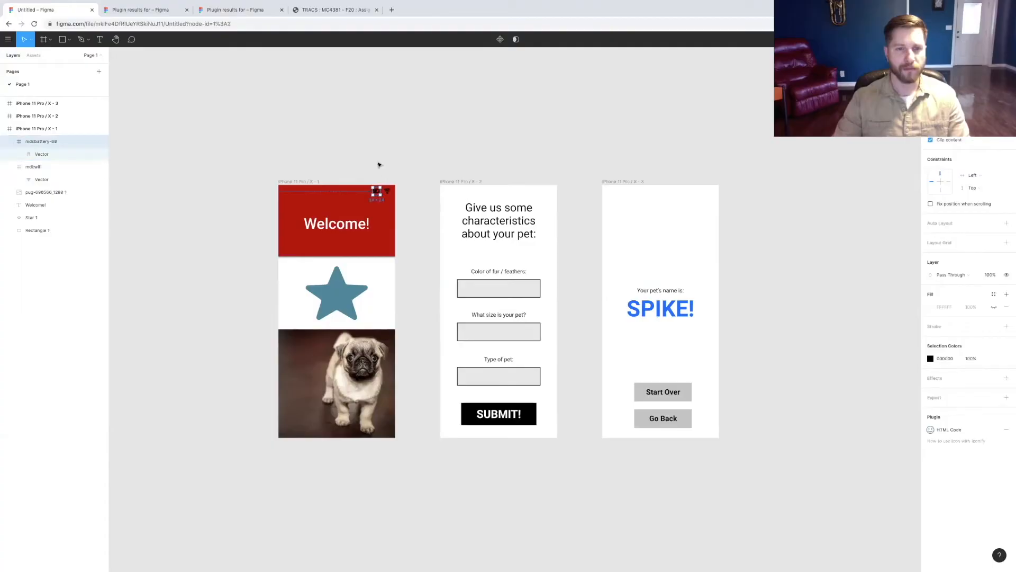
Step: Copy the battery and wifi icon layers together from the first frame into the iPhone 11 Pro / X - 2 frame
left_click(44, 130)
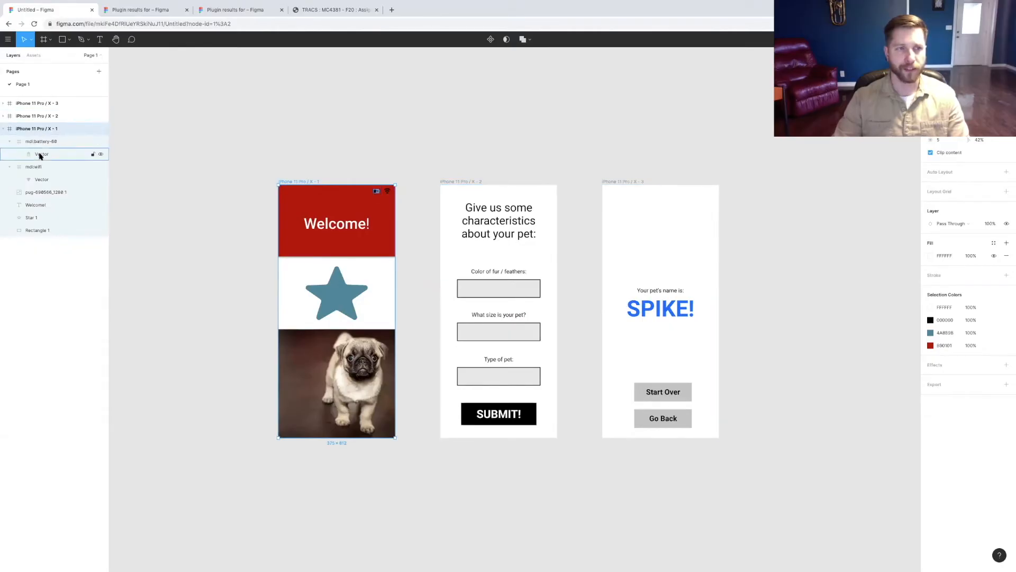
left_click(40, 142)
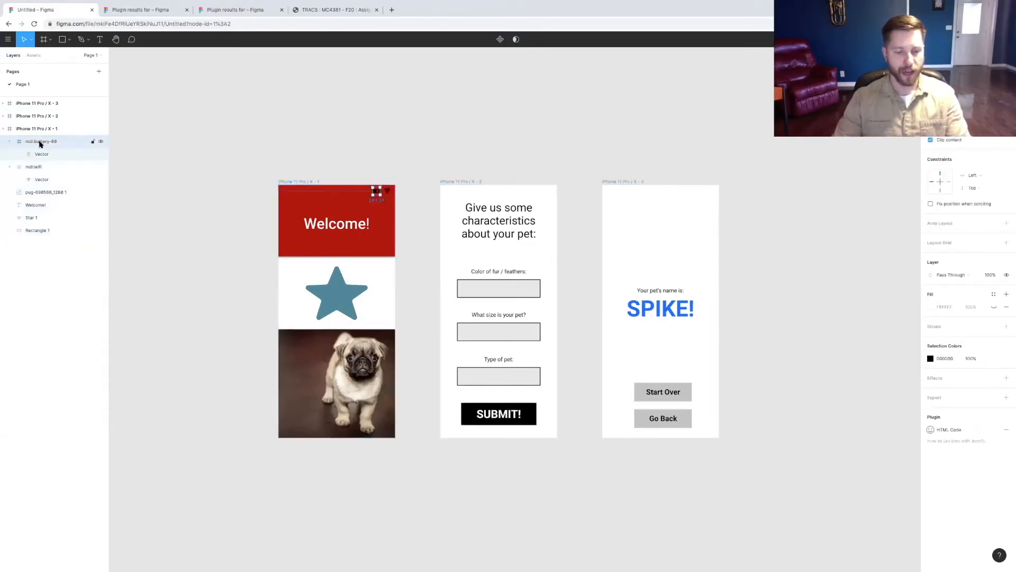
left_click(36, 167, "shift")
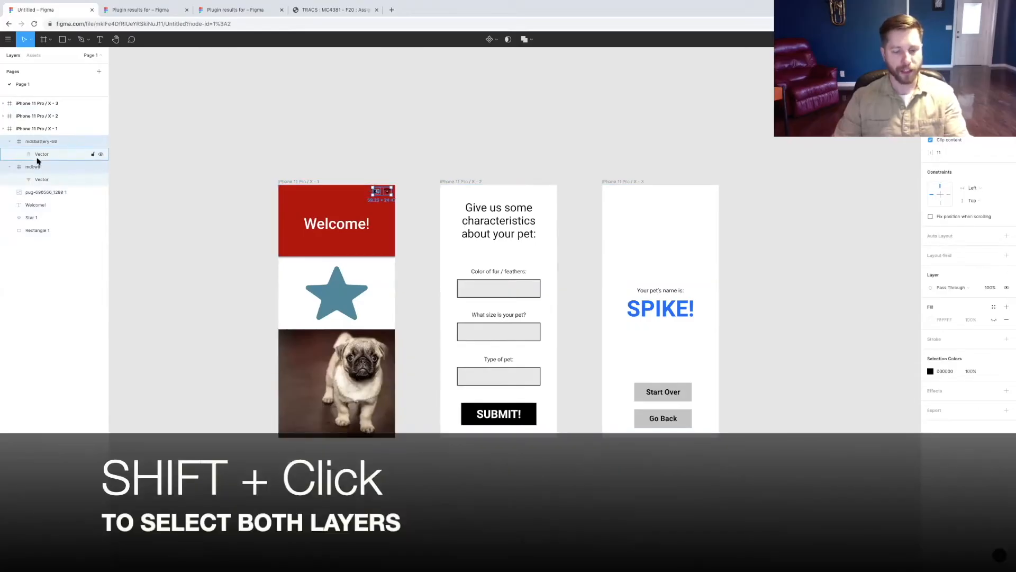
left_click(24, 116)
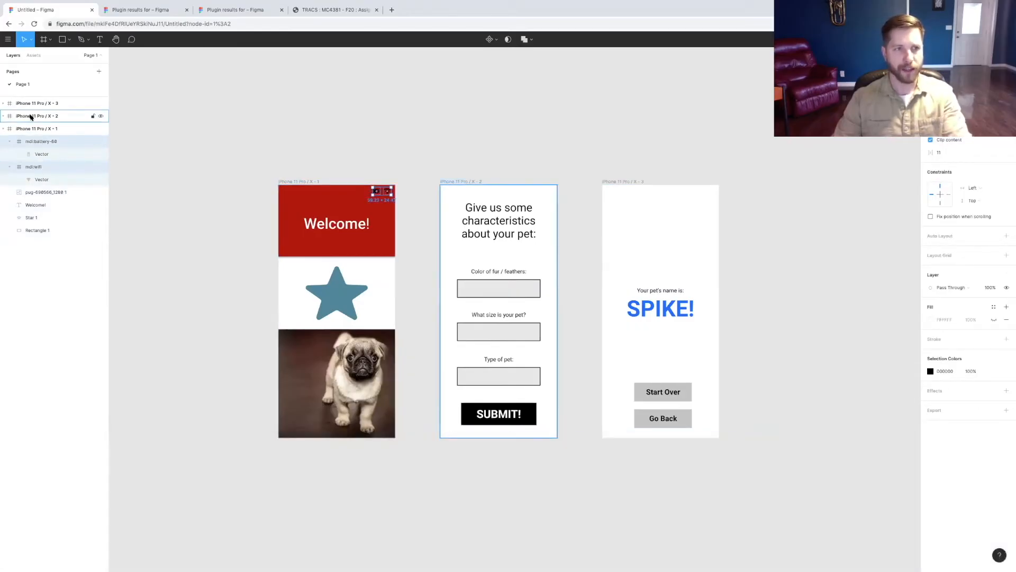
left_click(3, 117)
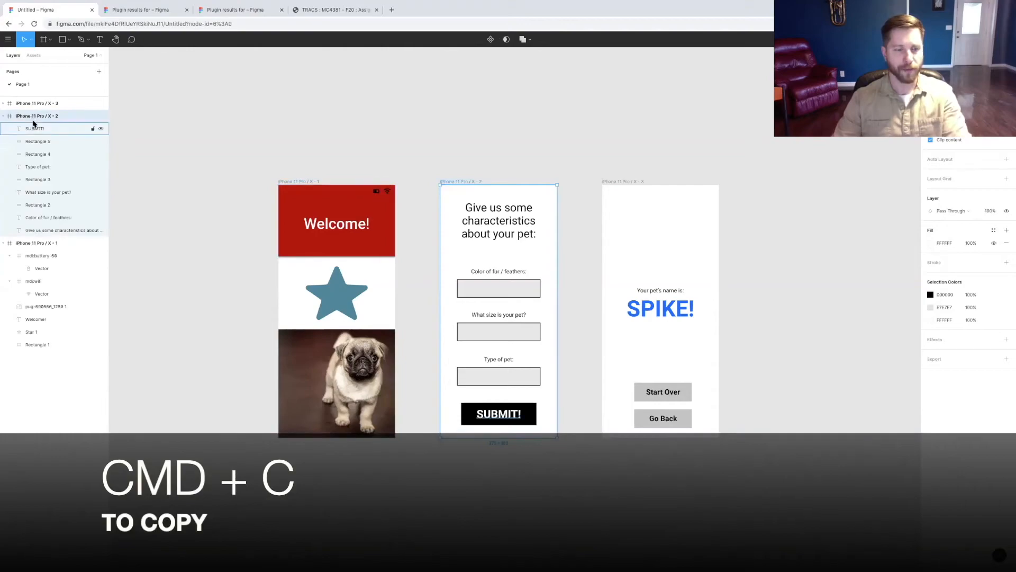
key("super+v")
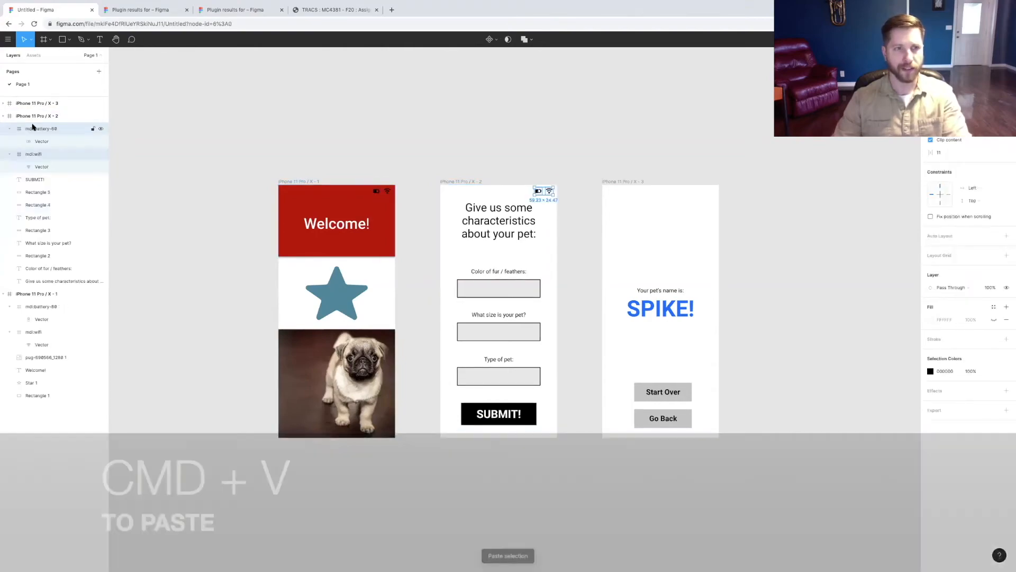
Step: Paste the copied battery and wifi icons into the iPhone 11 Pro / X - 3 frame and clear the selection
left_click(20, 104)
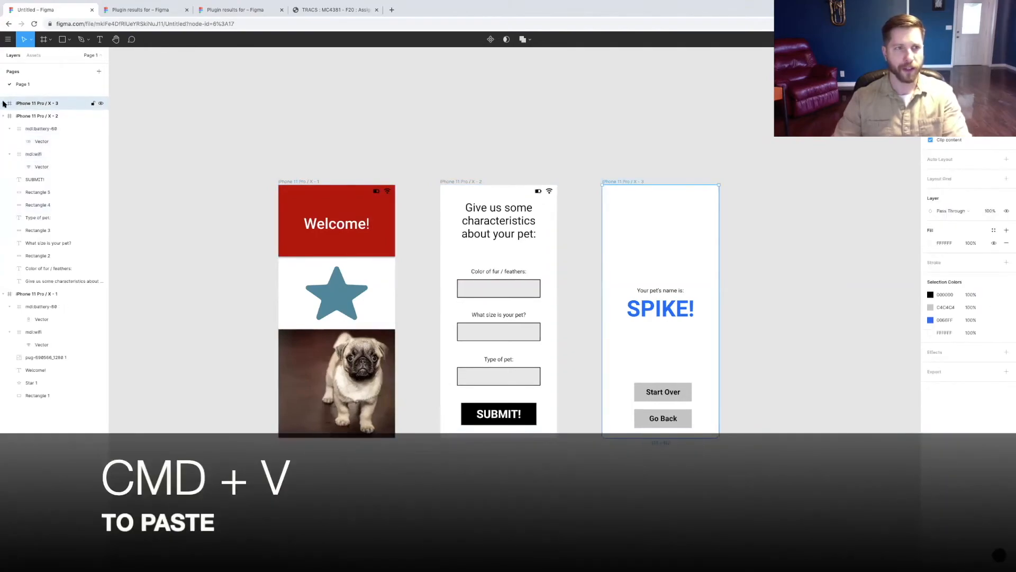
left_click(3, 103)
key("super+v")
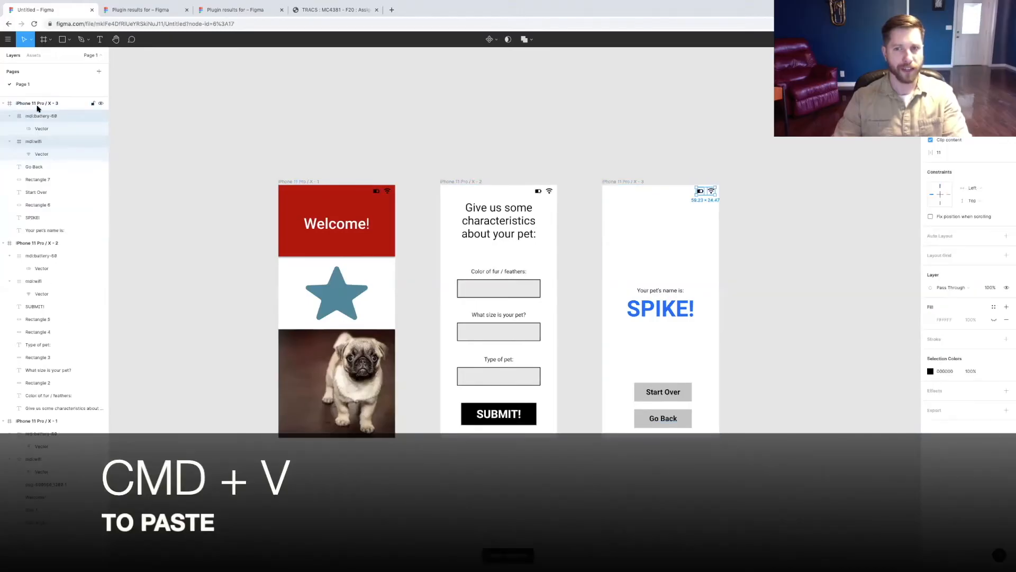
left_click(252, 129)
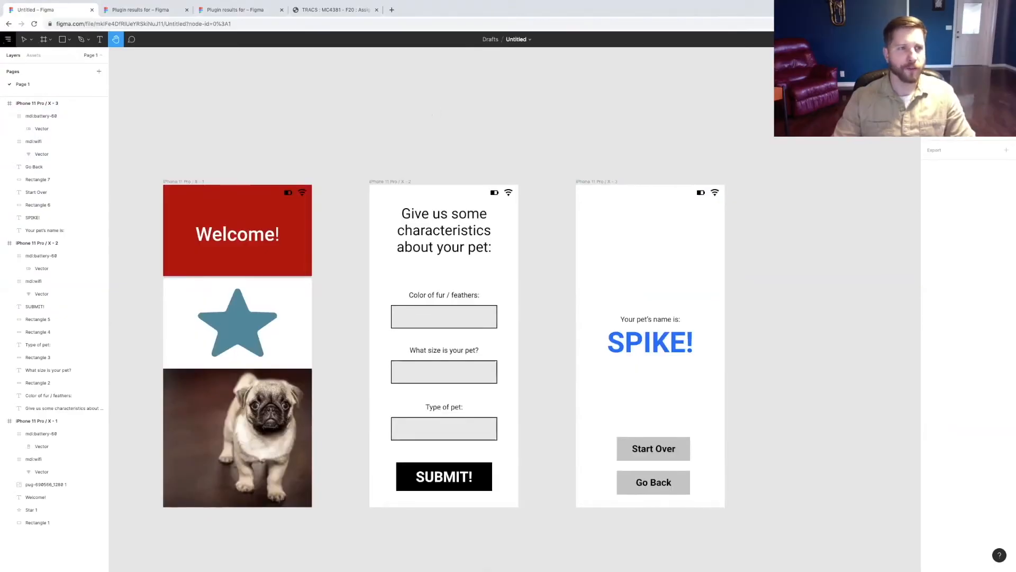
Step: Add a fourth iPhone 11 Pro / X frame and align it in the row to the right of the third frame
left_click_drag(493, 127, 458, 159)
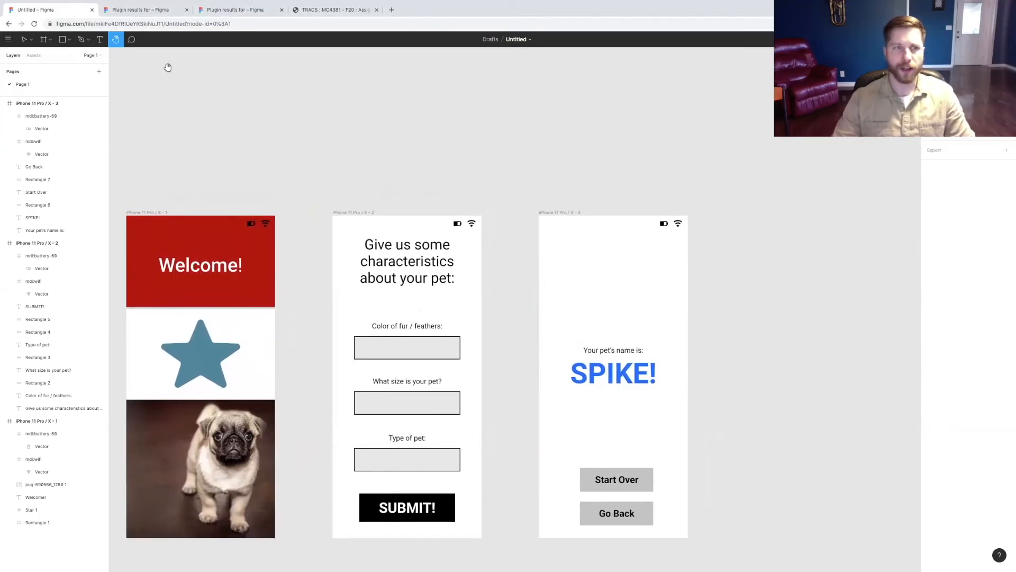
left_click(27, 40)
left_click(44, 39)
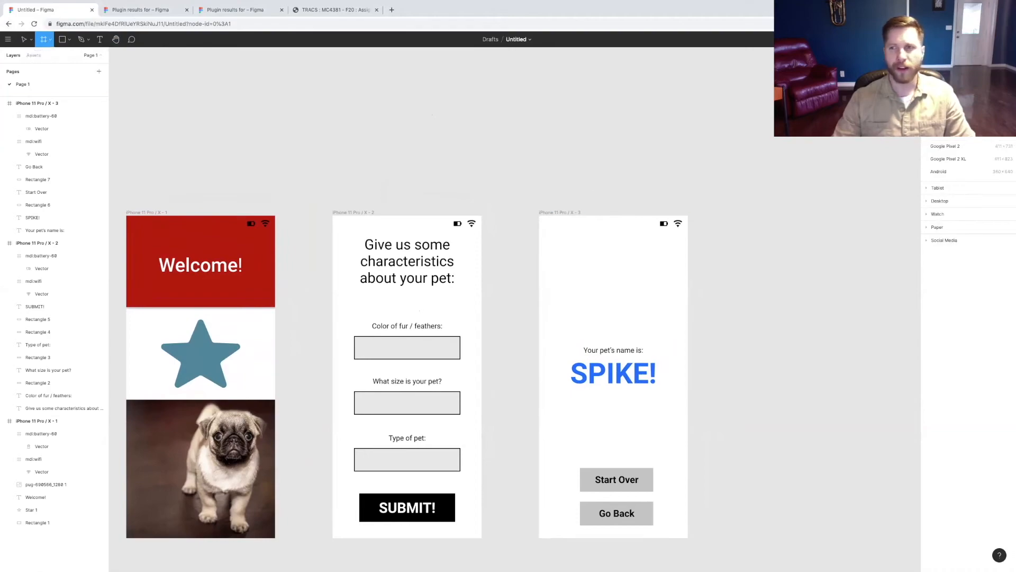
left_click(921, 136)
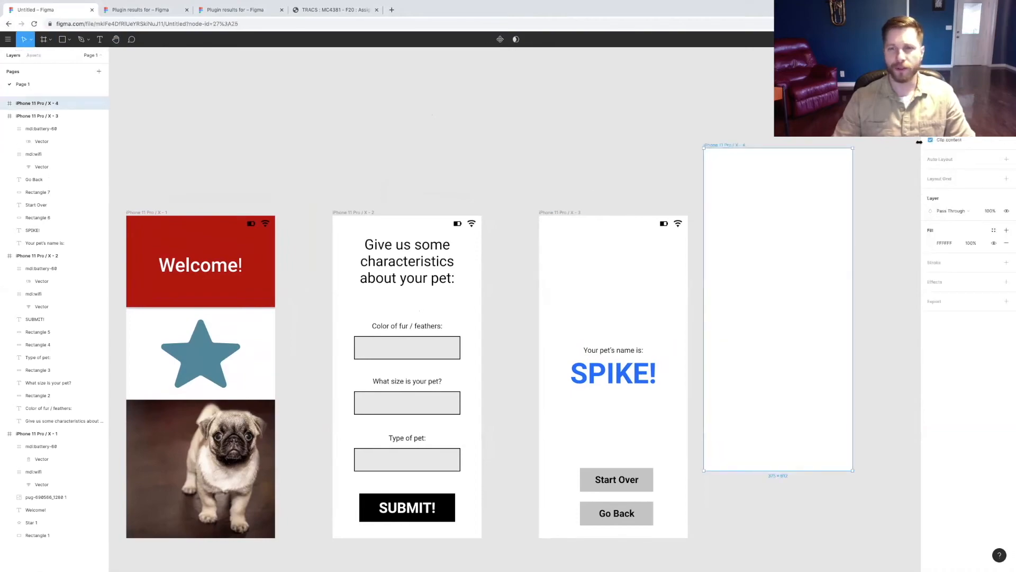
left_click_drag(819, 250, 846, 317)
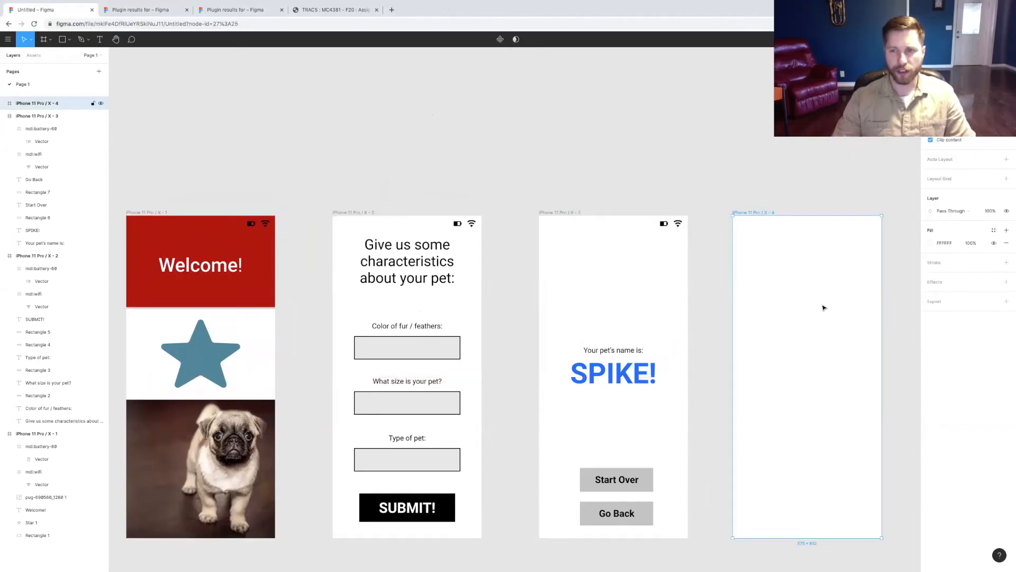
left_click(695, 282)
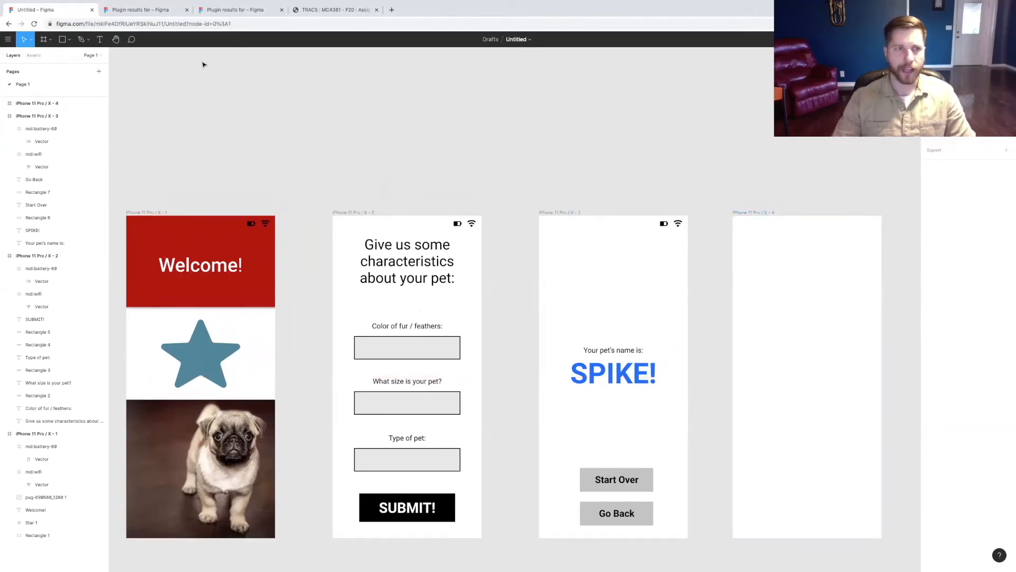
Step: Run the Wireframe plugin and browse its web template categories
left_click(8, 40)
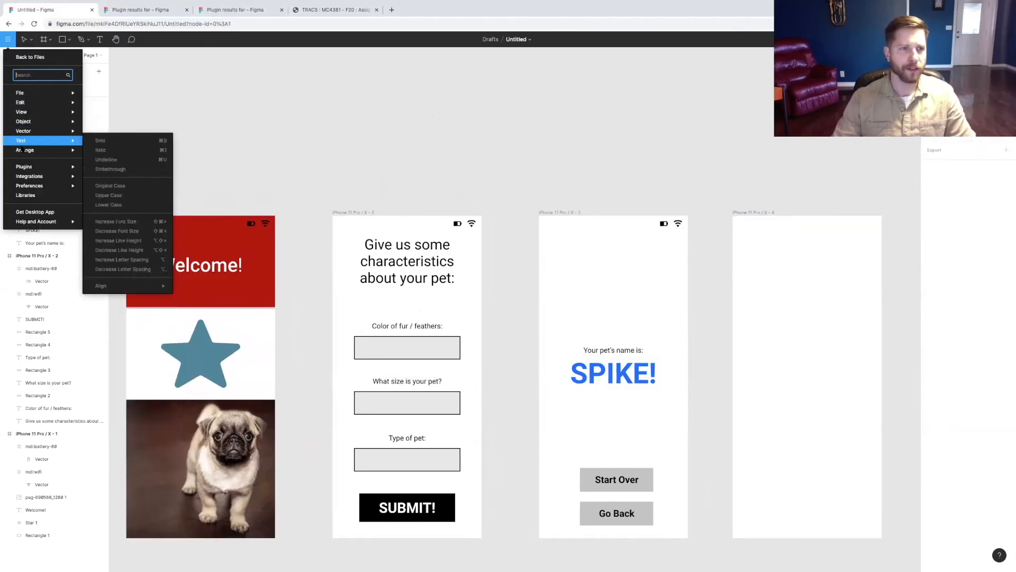
mouse_move(32, 167)
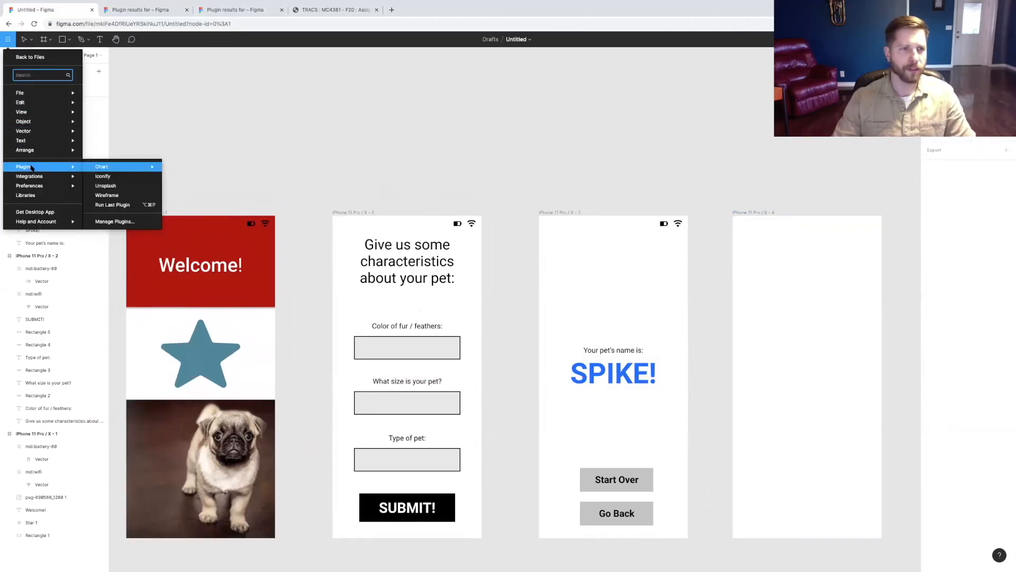
left_click(107, 196)
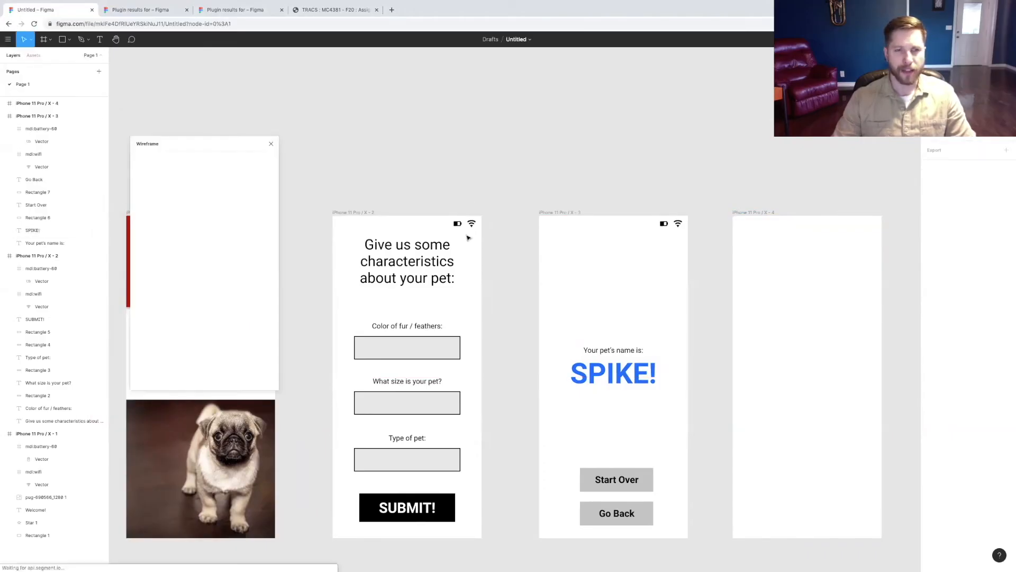
left_click_drag(211, 143, 419, 171)
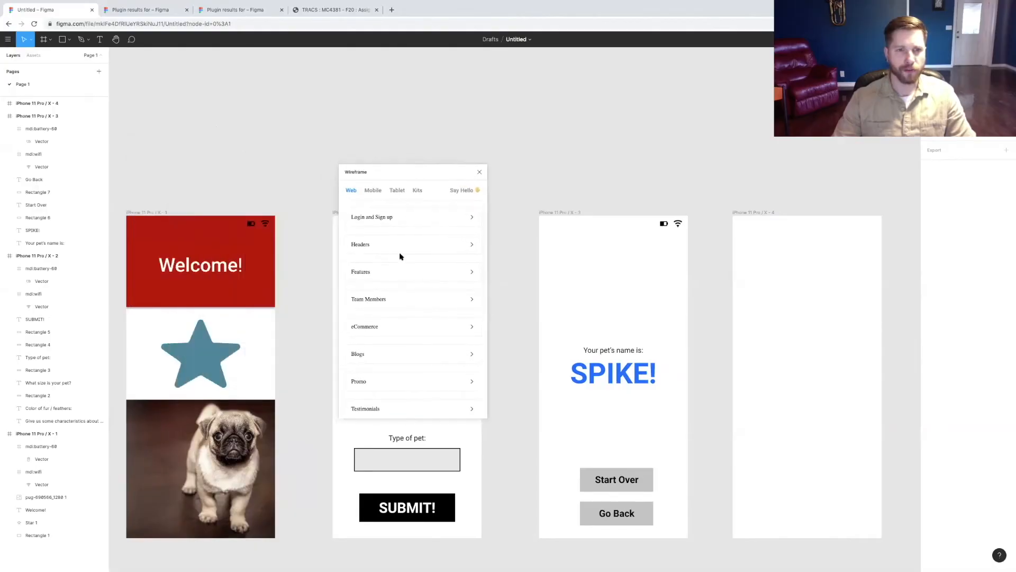
scroll(394, 280, "down", 5)
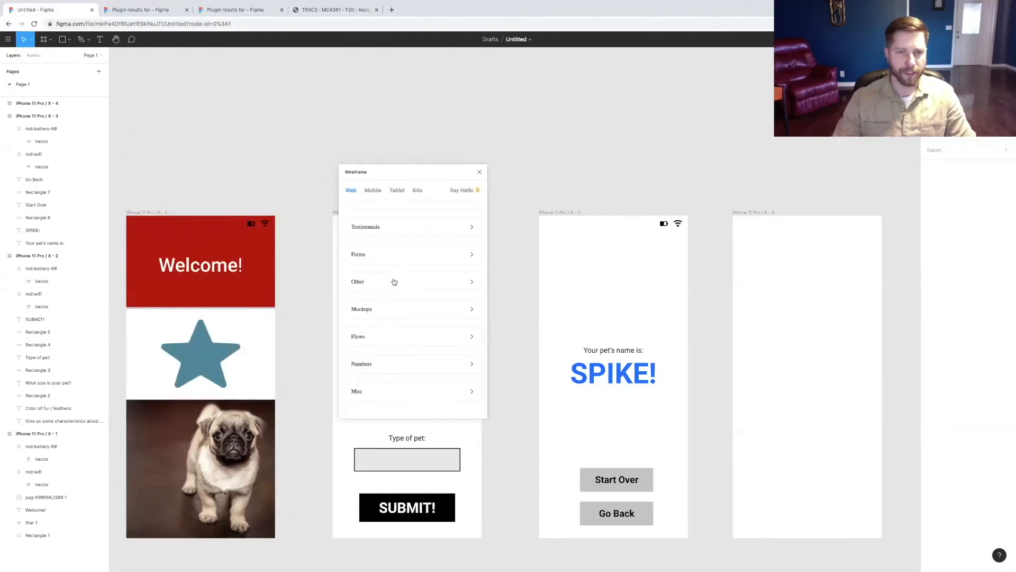
scroll(394, 281, "up", 5)
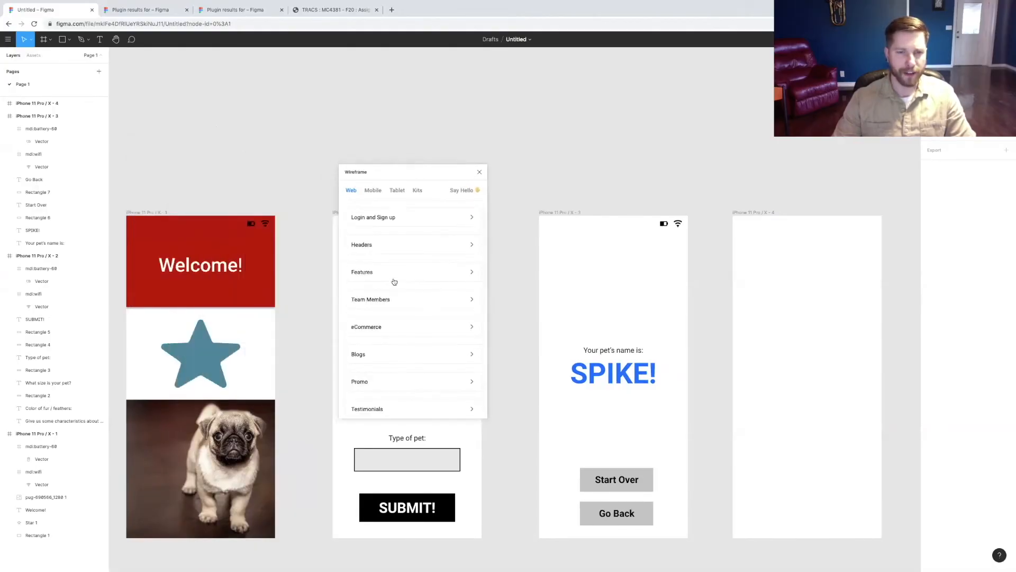
Step: Insert the first web Login and Sign up wireframe onto the canvas and close the Wireframe plugin
left_click(375, 218)
mouse_move(378, 274)
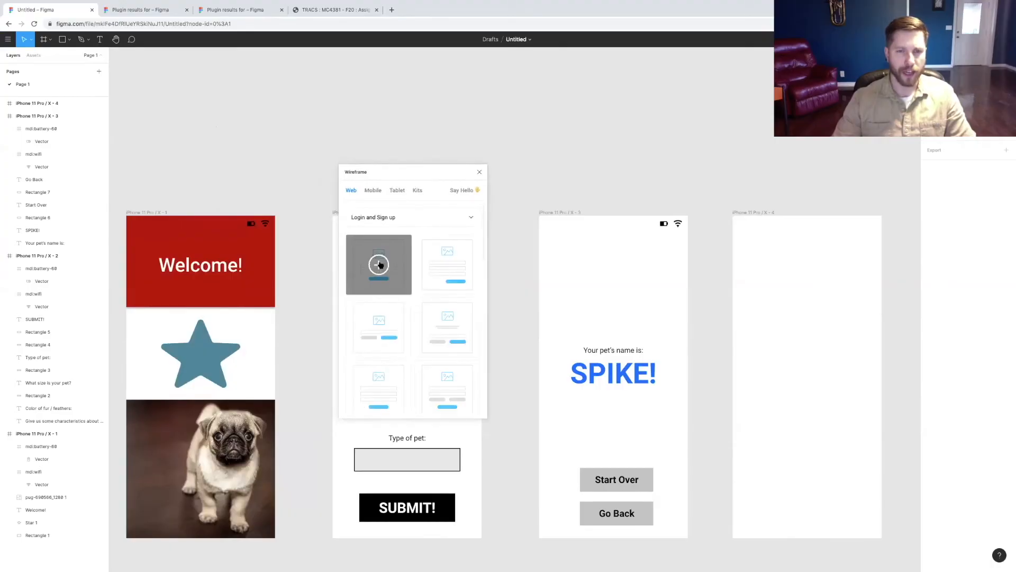
left_click(379, 265)
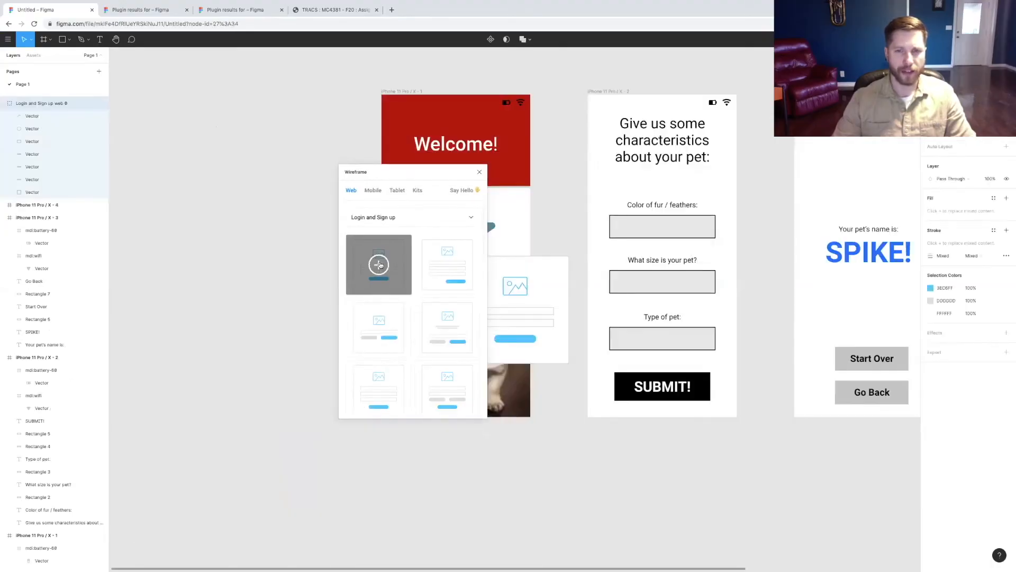
left_click(479, 173)
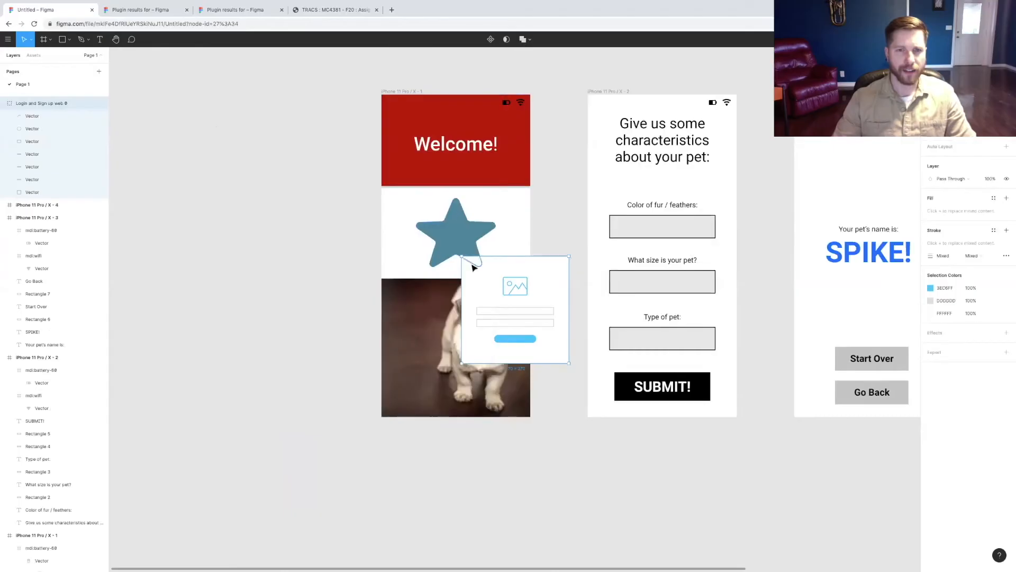
Step: Move the login and sign-up wireframe from the canvas into the iPhone 11 Pro / X - 4 frame
left_click_drag(490, 288, 543, 308)
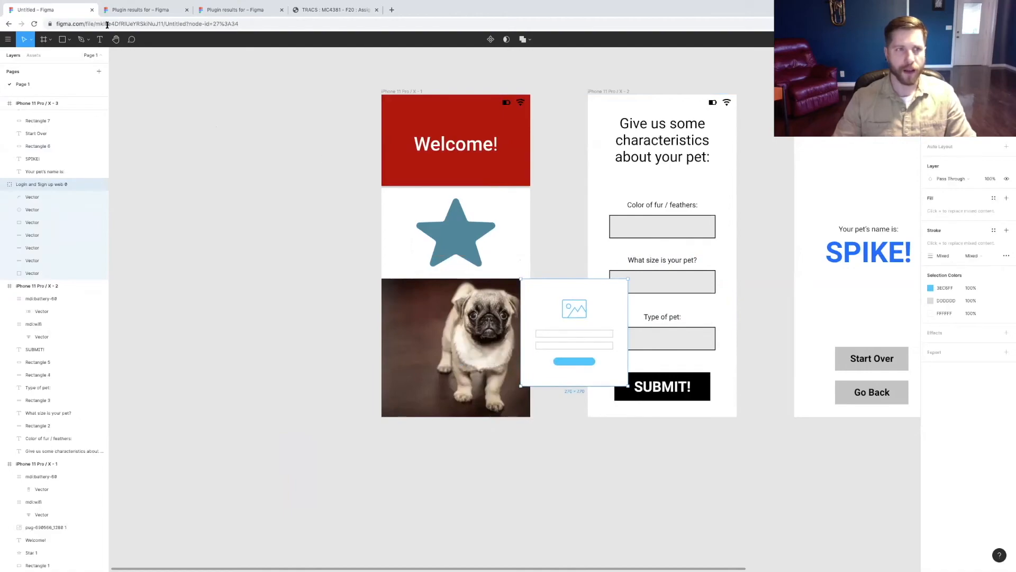
left_click(115, 39)
left_click_drag(675, 235, 351, 300)
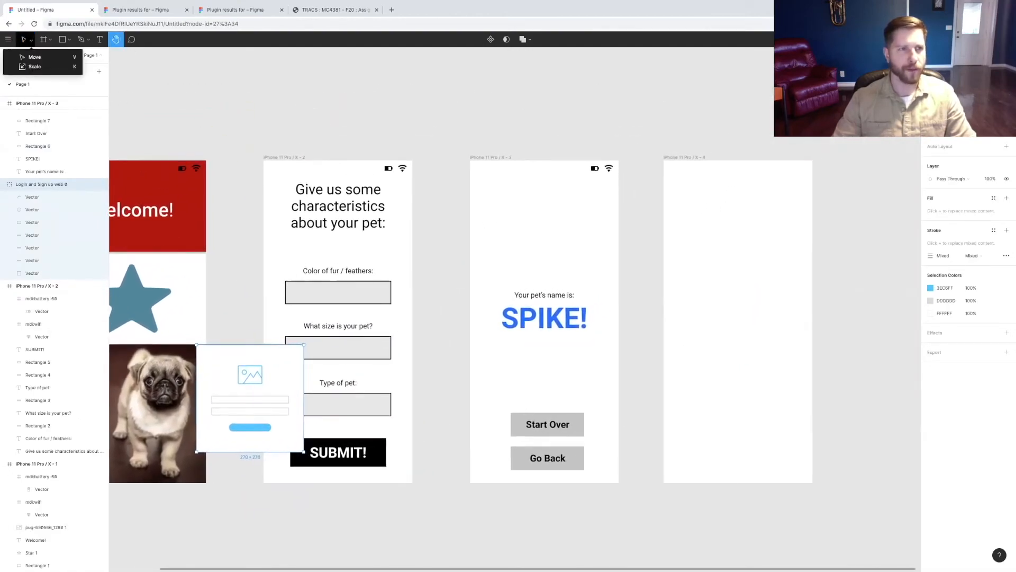
left_click(24, 39)
left_click_drag(226, 377, 707, 313)
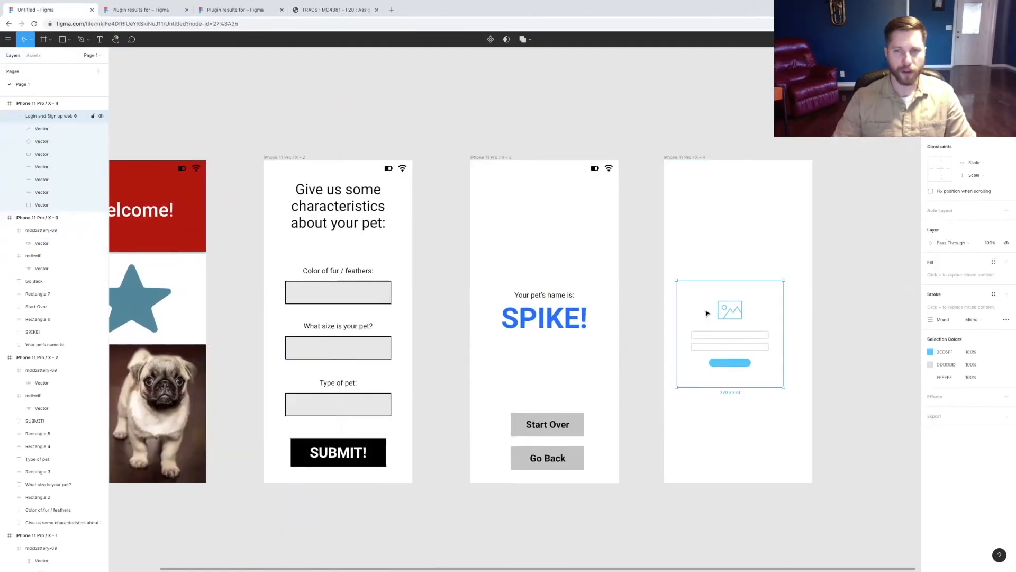
Step: Reposition and enlarge the login and sign-up wireframe to span the fourth frame's full width, and clear the selection
left_click_drag(697, 300, 684, 263)
left_click_drag(769, 348, 793, 350)
left_click(820, 295)
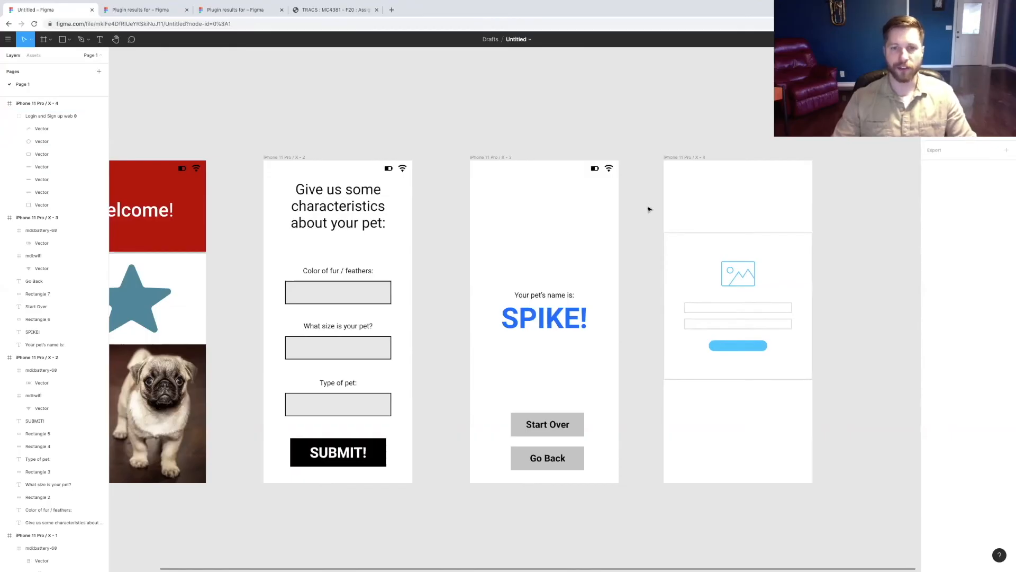
left_click(713, 274)
left_click(652, 256)
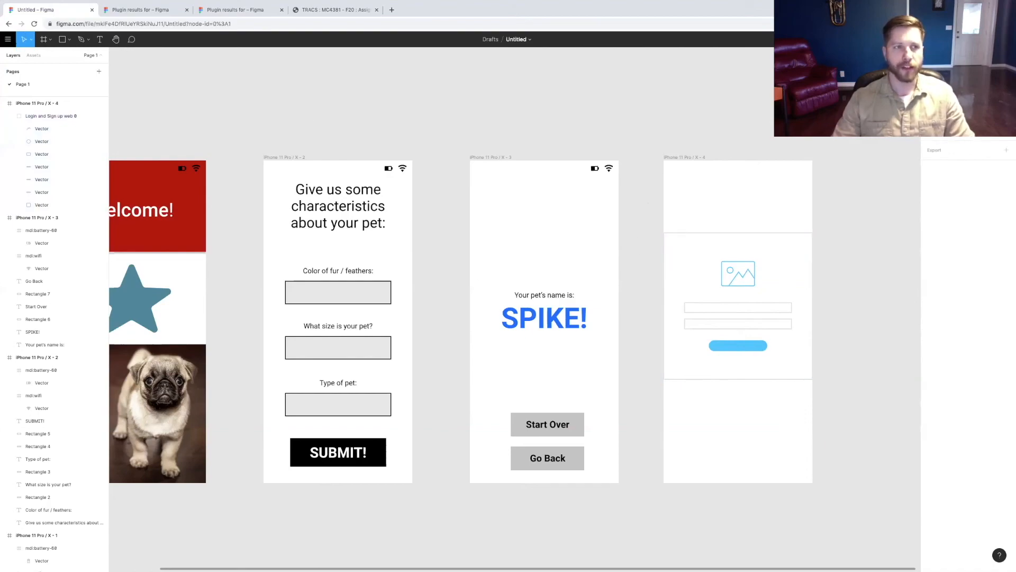
left_click(8, 40)
mouse_move(32, 176)
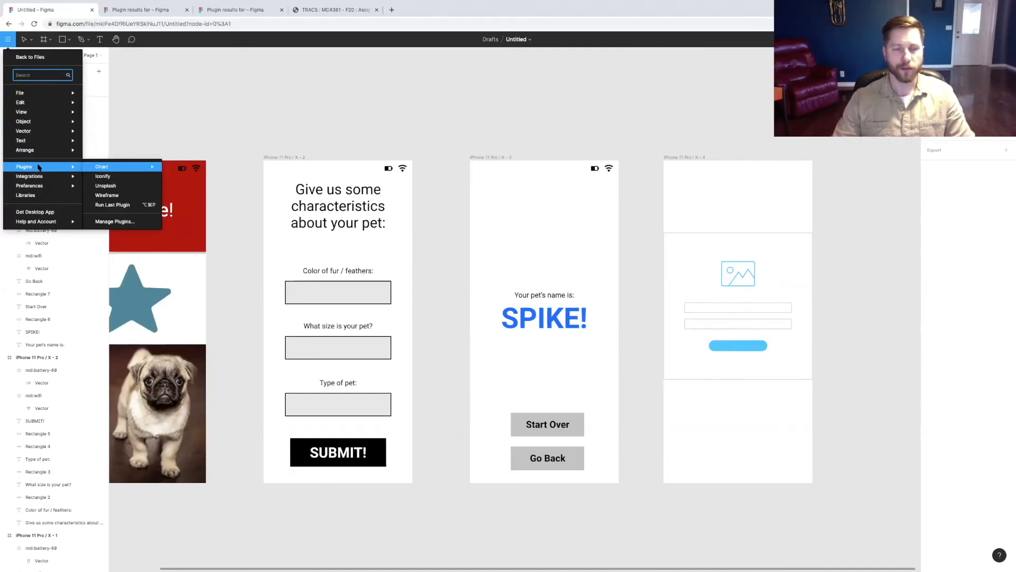
left_click(196, 124)
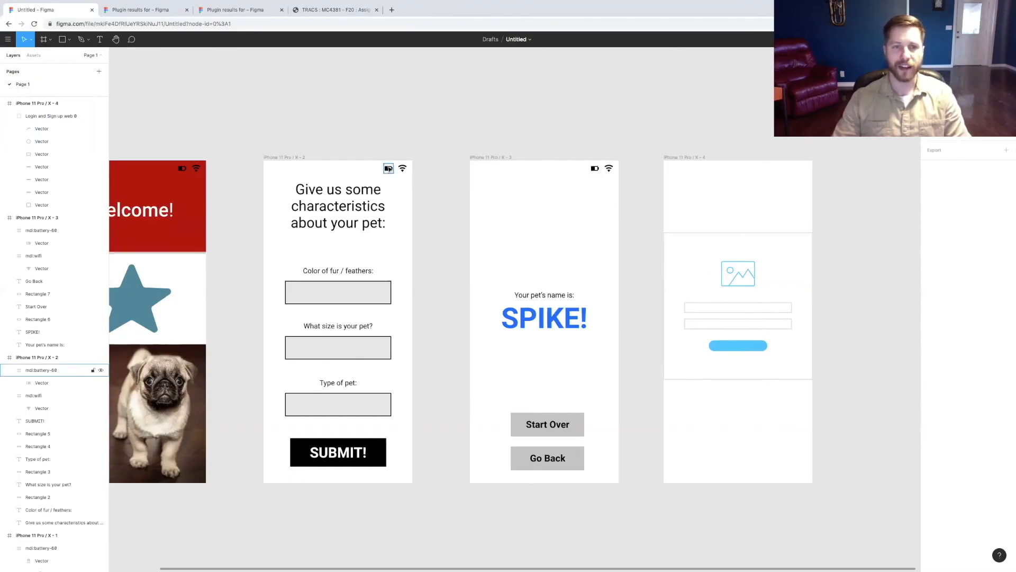
left_click(387, 168)
left_click(402, 169)
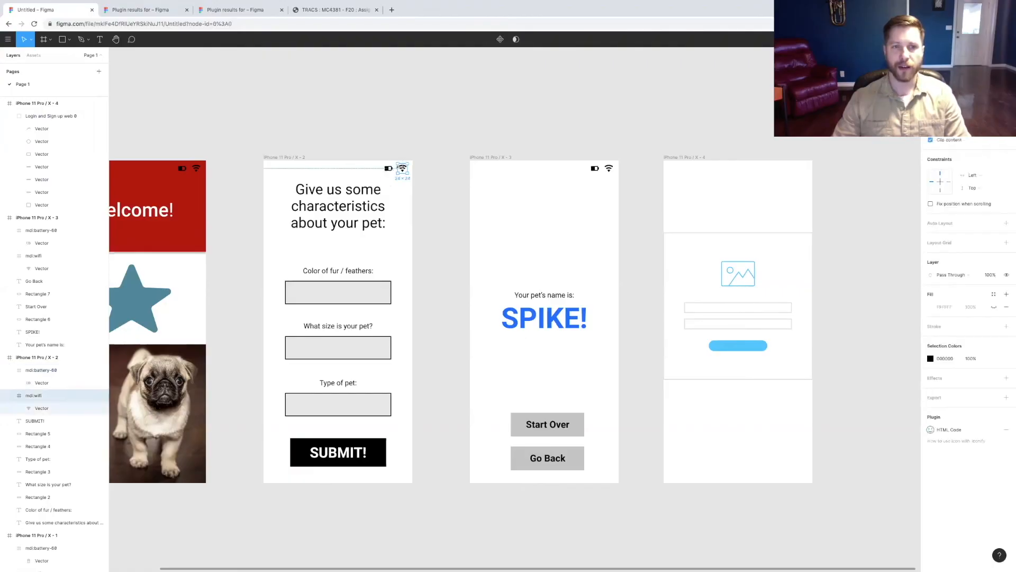
left_click(392, 137)
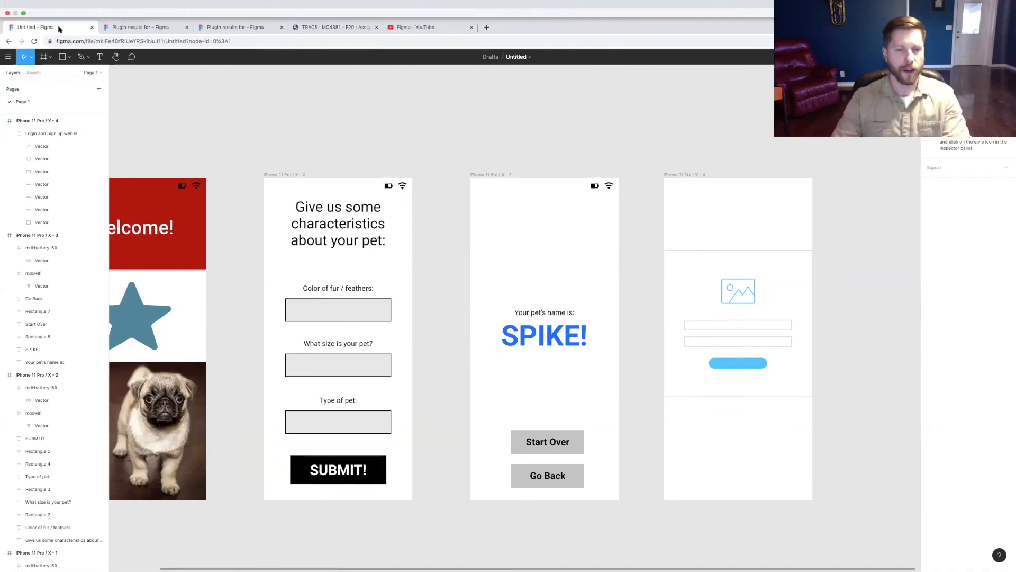
Step: Switch to the Figma channel on YouTube and show its uploaded videos
left_click(410, 28)
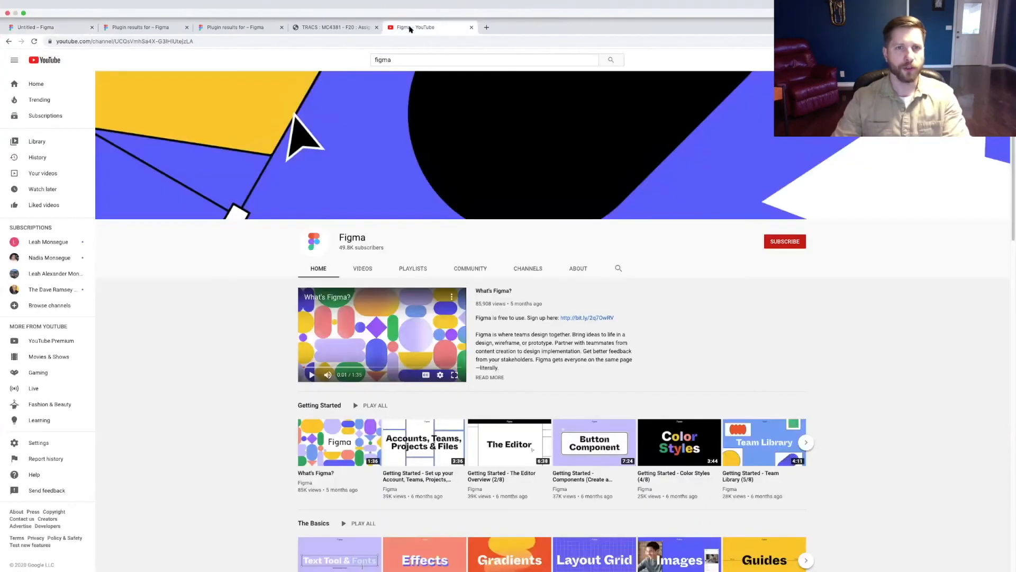
left_click(389, 59)
left_click(262, 287)
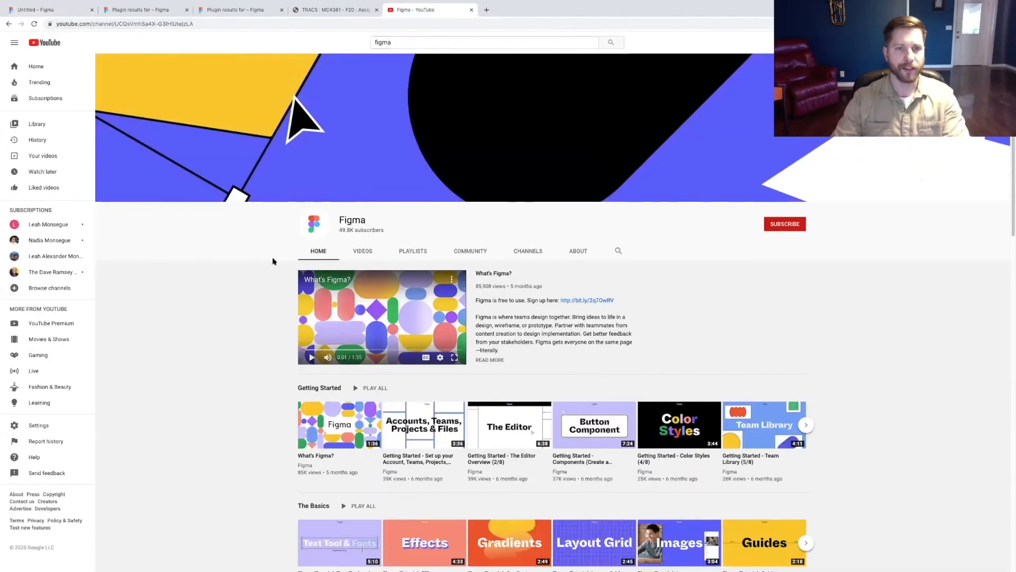
left_click(350, 253)
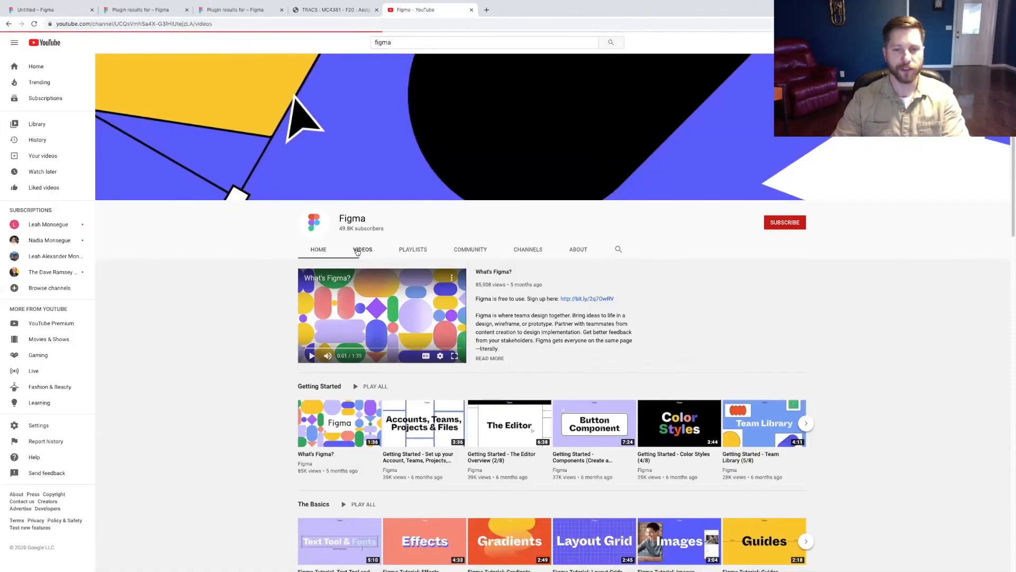
Step: Look through the Figma channel's uploads for tutorials on Figma features and plugins
scroll(245, 272, "down", 4)
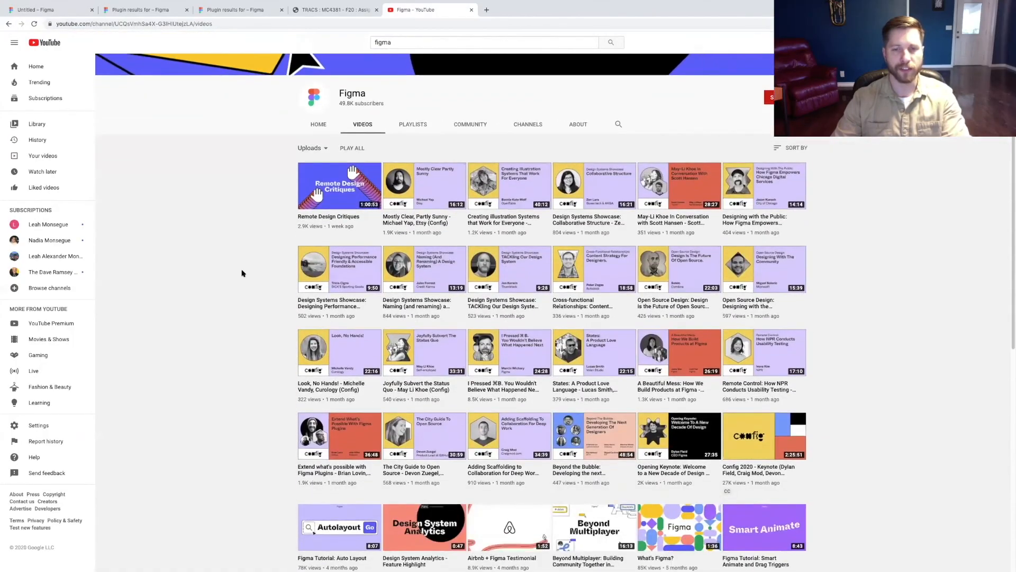
scroll(237, 273, "down", 6)
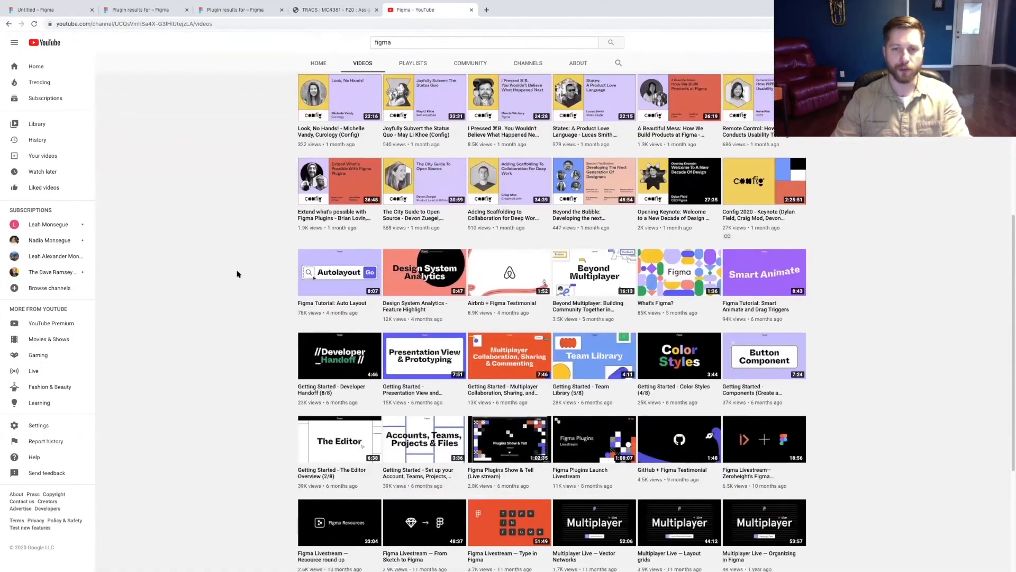
scroll(237, 274, "down", 3)
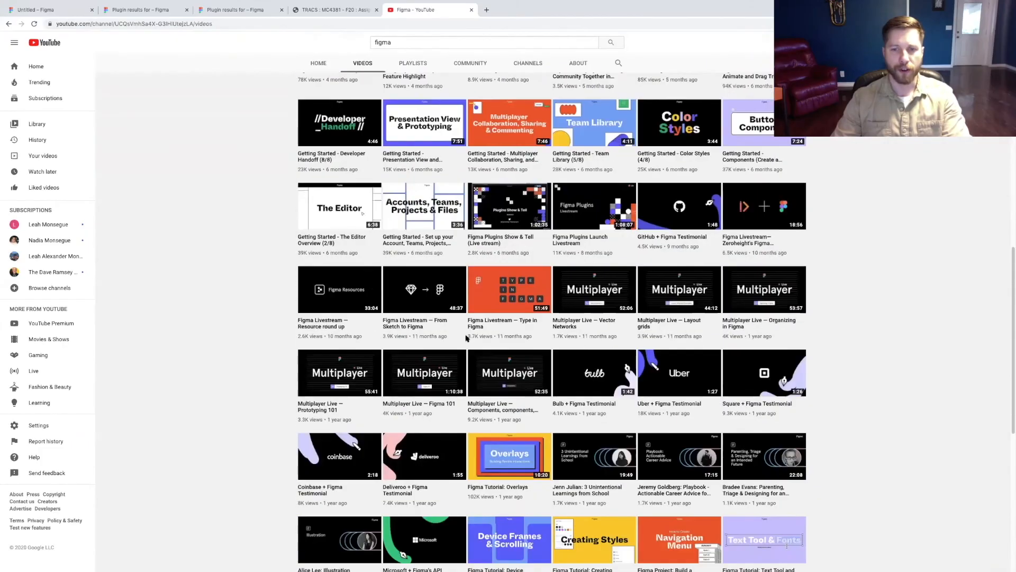
scroll(486, 412, "down", 1)
scroll(486, 412, "down", 3)
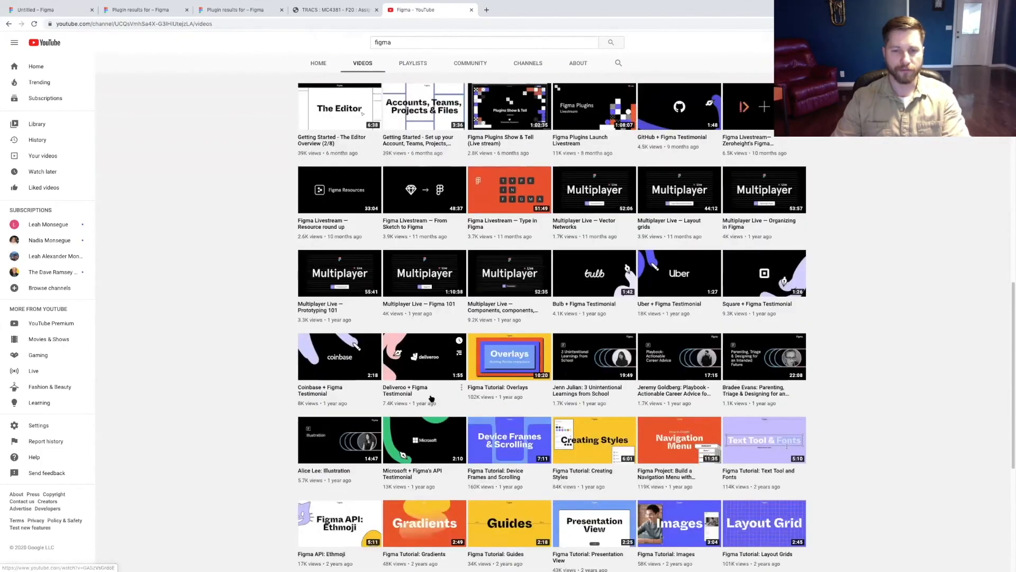
scroll(589, 422, "down", 1)
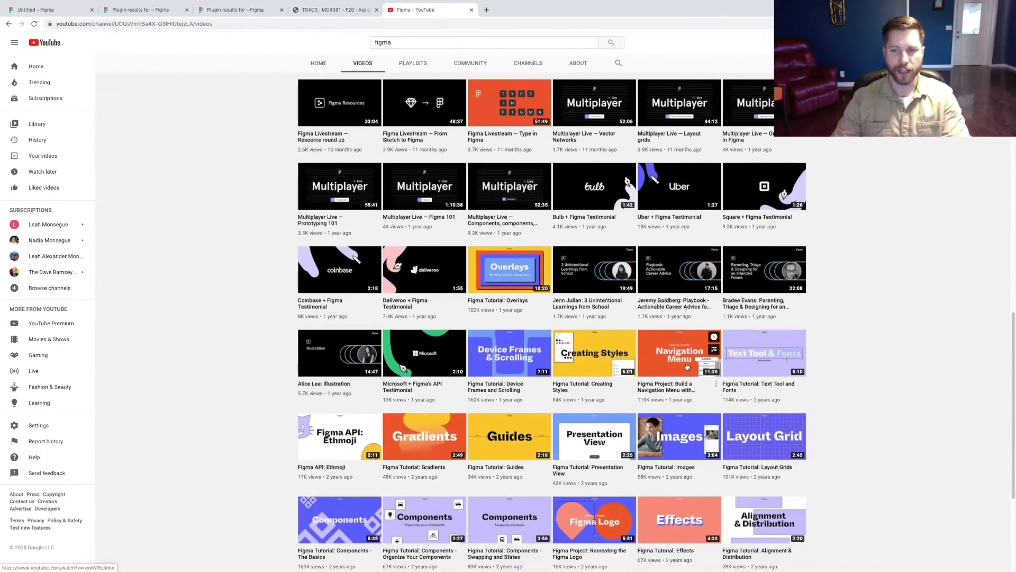
scroll(683, 349, "down", 1)
scroll(671, 344, "down", 5)
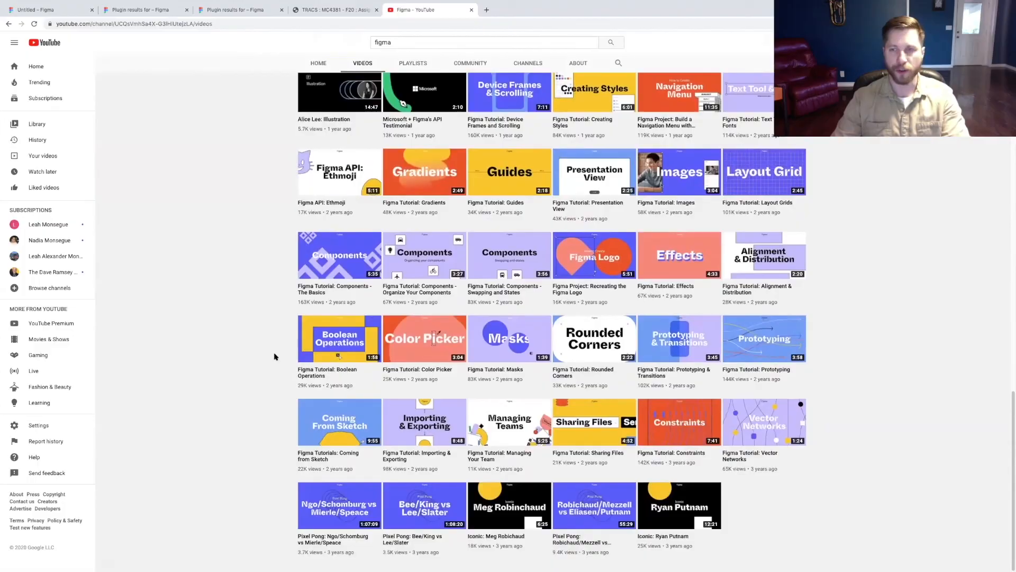
scroll(275, 356, "up", 10)
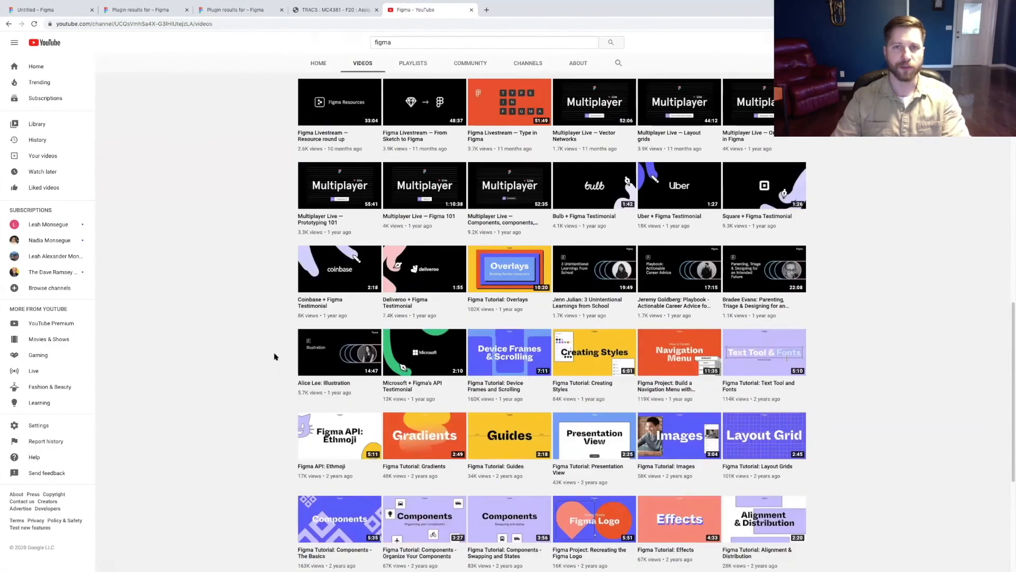